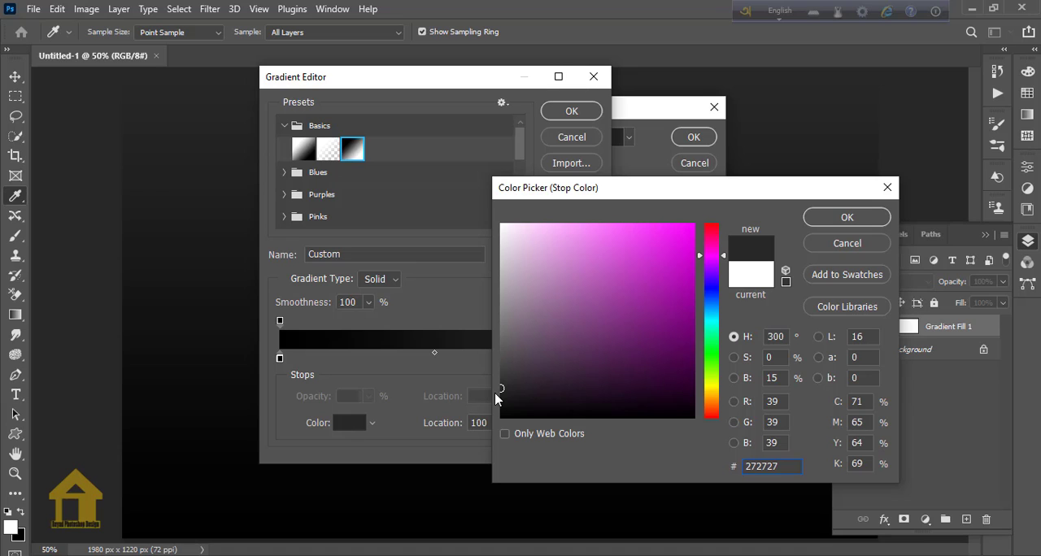
# Set the gradient's end colour stop to #242424 and accept the edited gradient.
pyautogui.moveTo(501, 388); pyautogui.dragTo(501, 391)
pyautogui.click(856, 226)
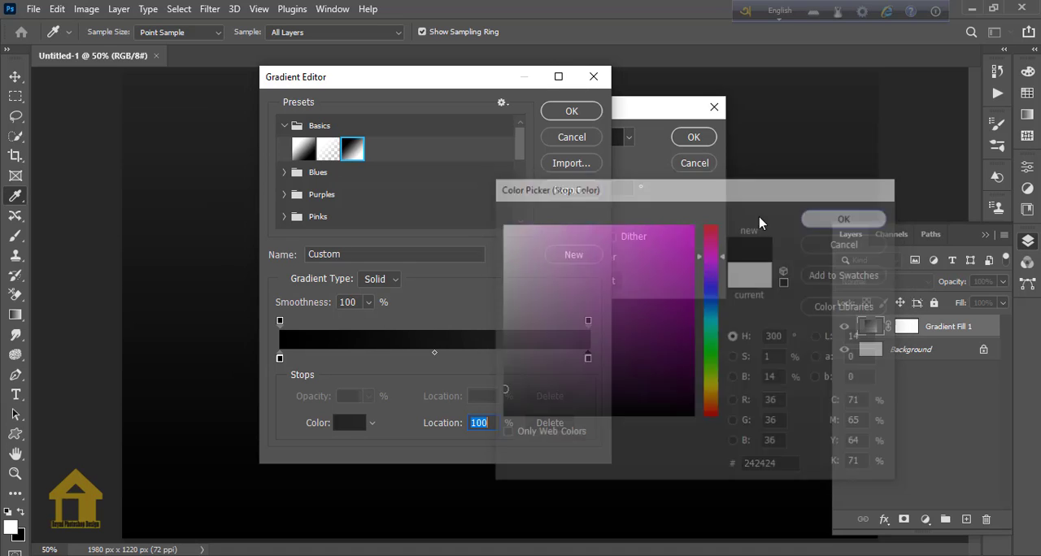
pyautogui.click(571, 111)
# Make the gradient fill Radial and reversed, enlarge its scale so the glow spreads across the canvas, and apply it.
pyautogui.click(563, 162)
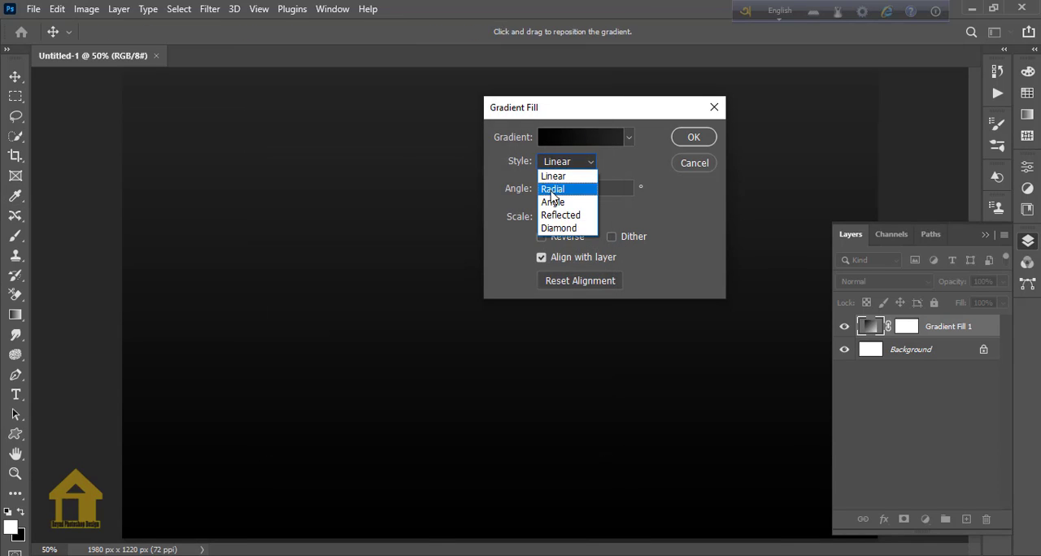
pyautogui.click(558, 187)
pyautogui.click(559, 237)
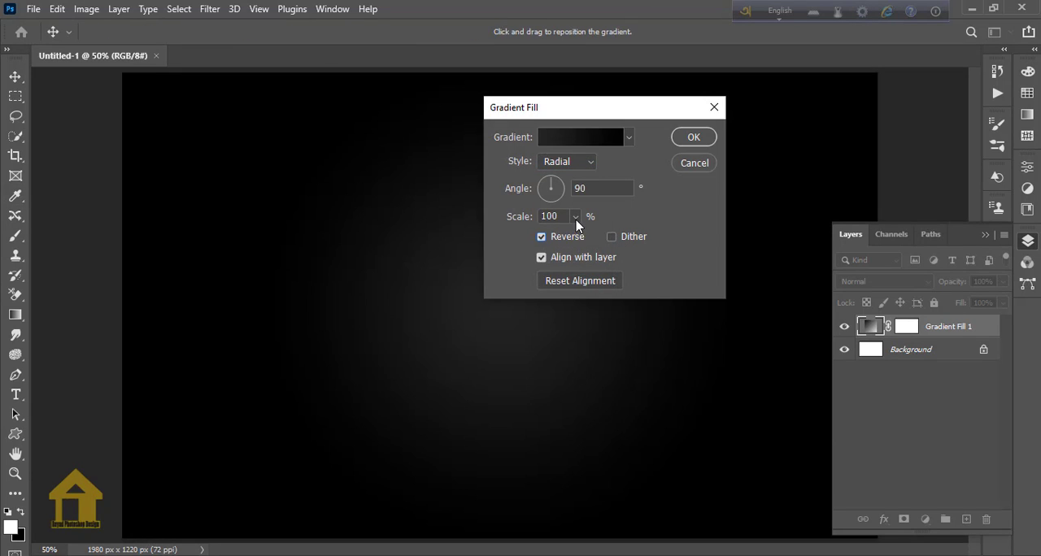
pyautogui.click(576, 216)
pyautogui.moveTo(574, 237); pyautogui.dragTo(582, 237)
pyautogui.click(694, 138)
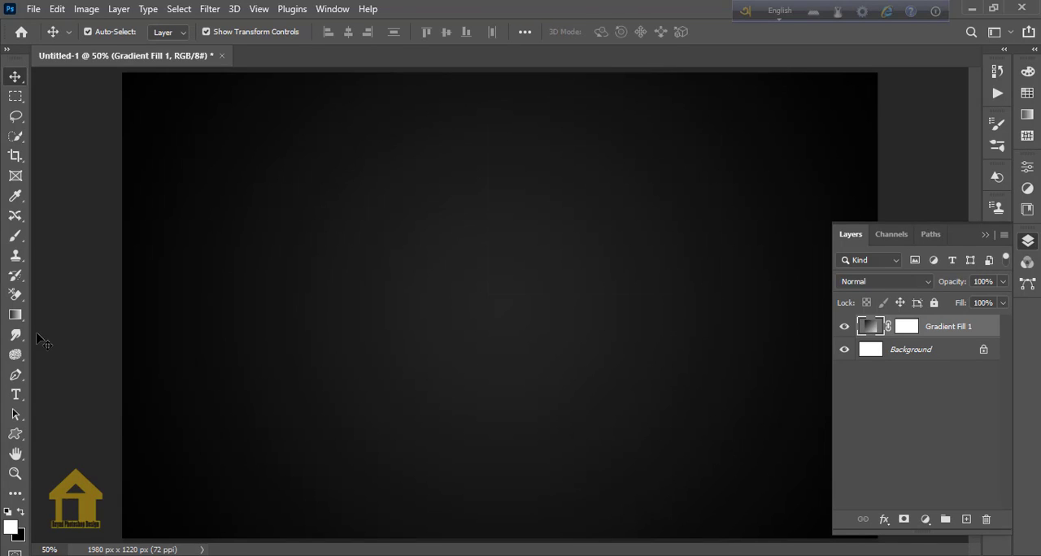
# Add the text FRIENDS on the canvas in the Andallan Demo font at 500 pt.
pyautogui.moveTo(16, 394); pyautogui.dragTo(72, 395)
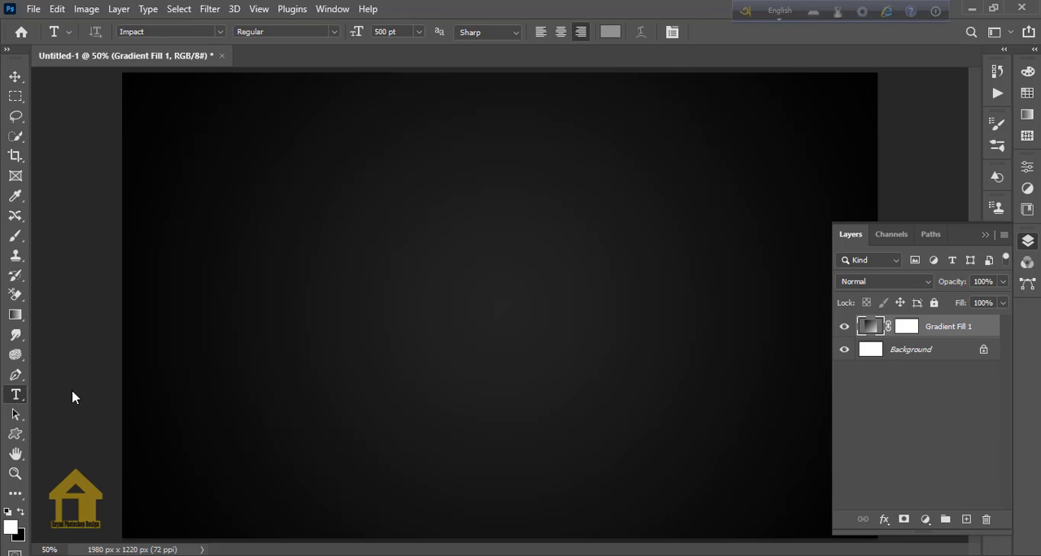
pyautogui.click(219, 32)
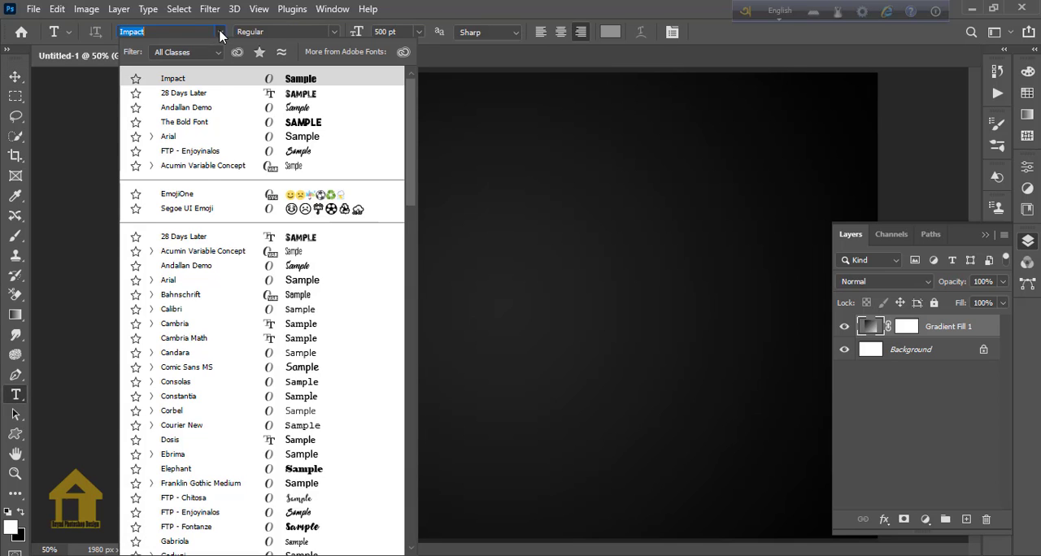
pyautogui.click(188, 269)
pyautogui.click(400, 261)
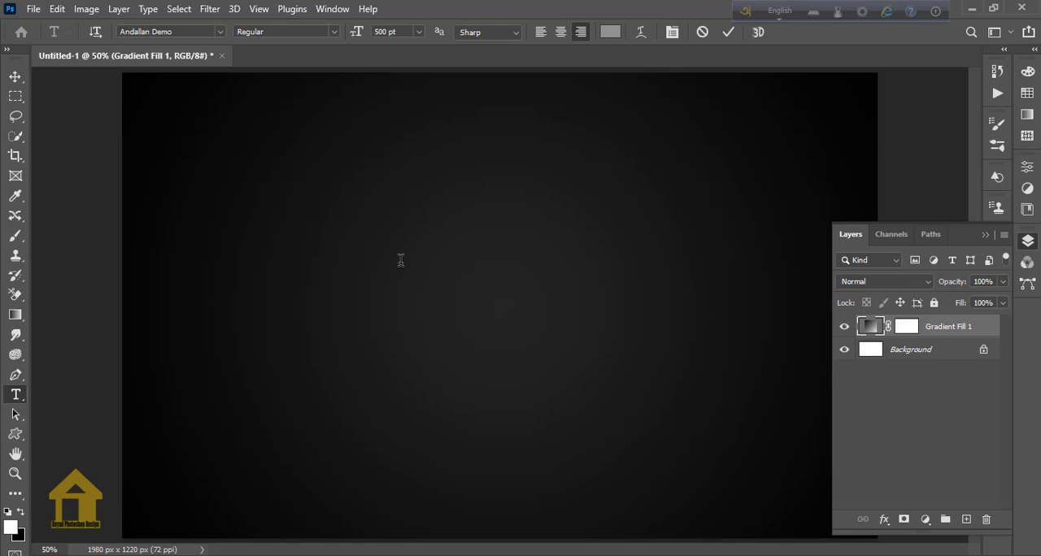
pyautogui.write('FR')
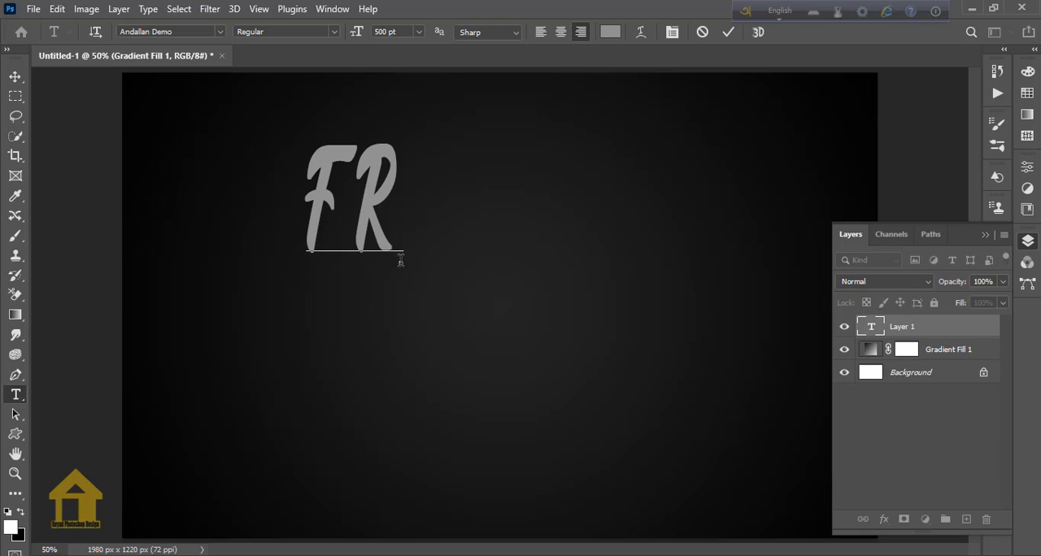
pyautogui.write('IENDS')
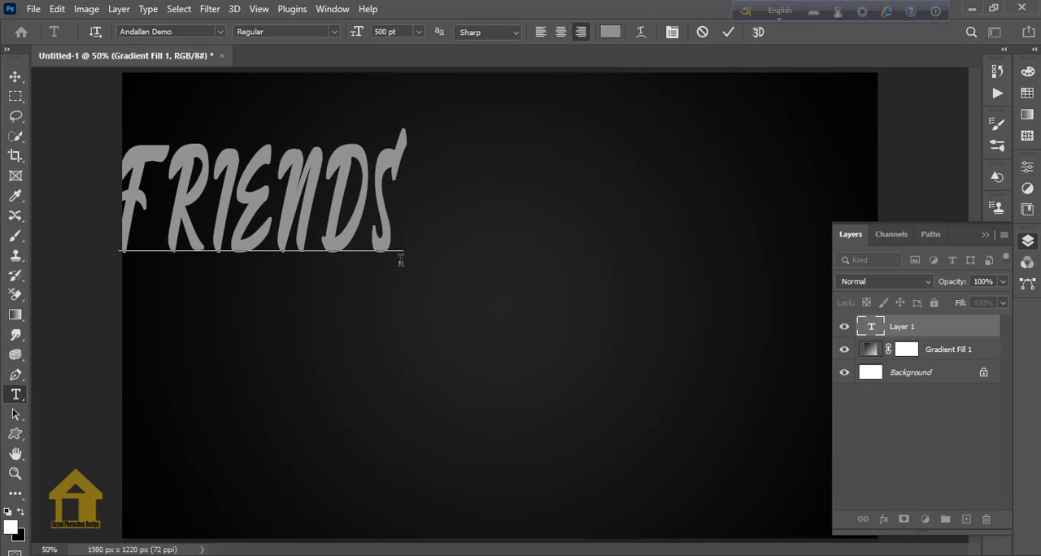
pyautogui.hotkey('ctrl', 'Return')
# Scale the FRIENDS text proportionally to about 109% and place it in the centre of the canvas.
pyautogui.press('v')
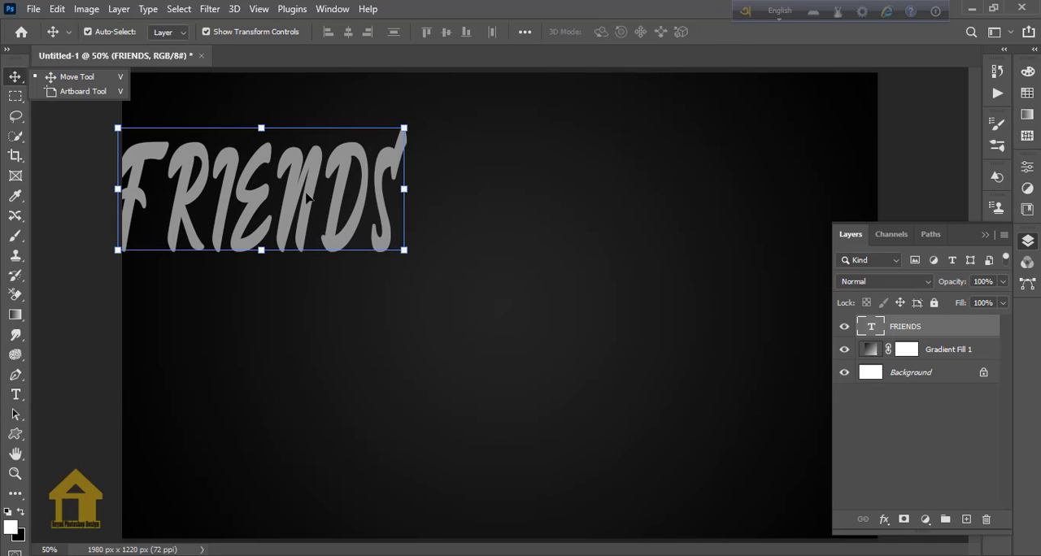
pyautogui.moveTo(422, 241); pyautogui.dragTo(531, 262)
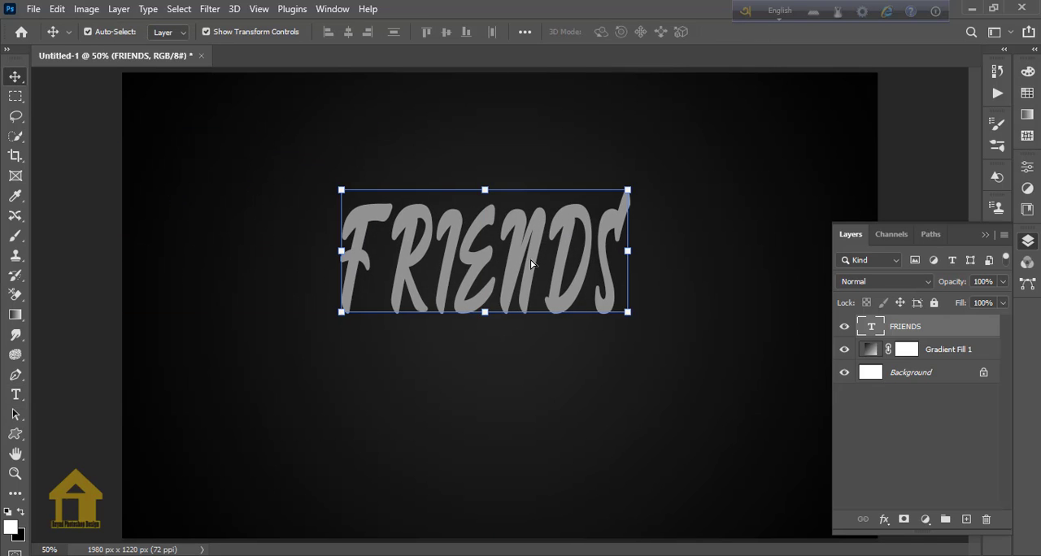
pyautogui.click(341, 251)
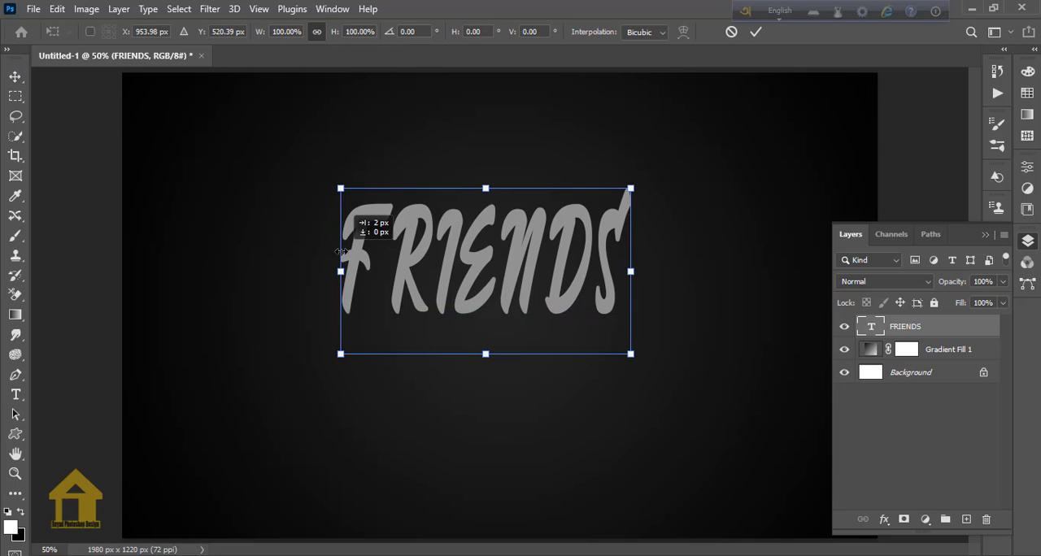
pyautogui.moveTo(326, 271); pyautogui.dragTo(243, 270)
pyautogui.moveTo(552, 279); pyautogui.dragTo(593, 295)
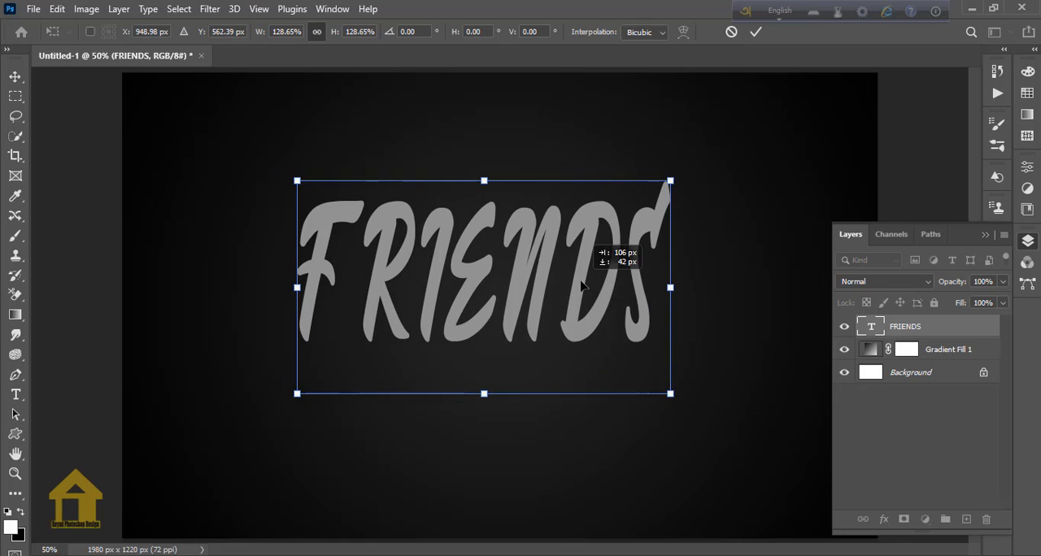
pyautogui.moveTo(672, 288); pyautogui.dragTo(642, 288)
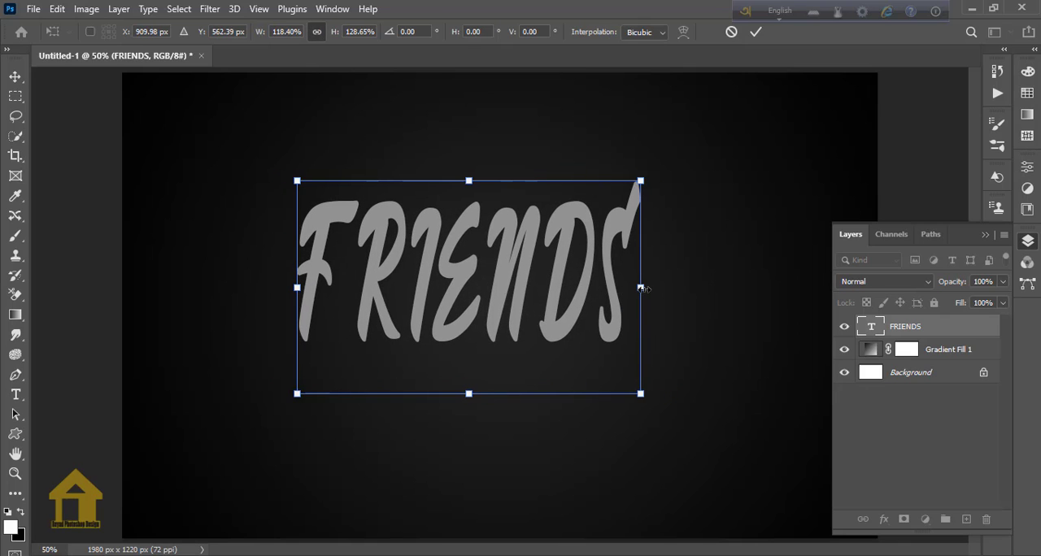
pyautogui.hotkey('ctrl', 'z')
pyautogui.moveTo(672, 397); pyautogui.dragTo(614, 361)
pyautogui.moveTo(491, 257); pyautogui.dragTo(541, 303)
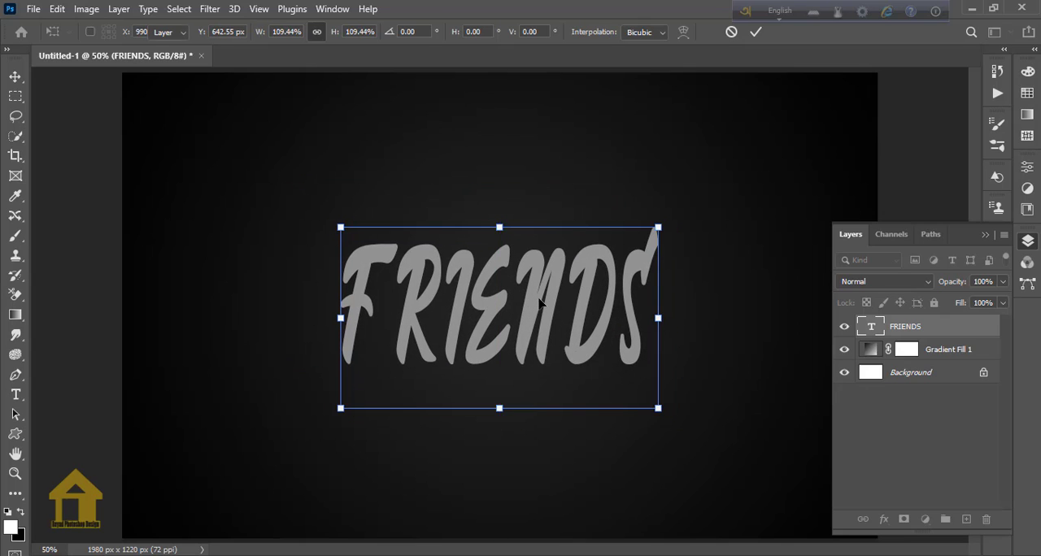
pyautogui.press('Return')
# Give the FRIENDS layer a #ff9c00 Multiply Drop Shadow with 10 px distance, 10% spread and 10 px size, plus an orange Color Overlay at 100%.
pyautogui.click(883, 518)
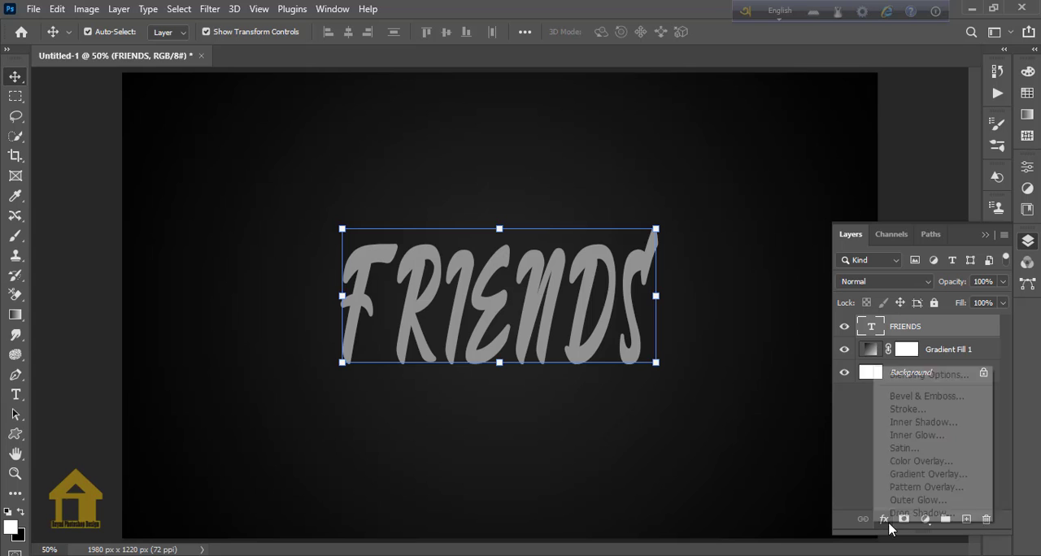
pyautogui.click(894, 437)
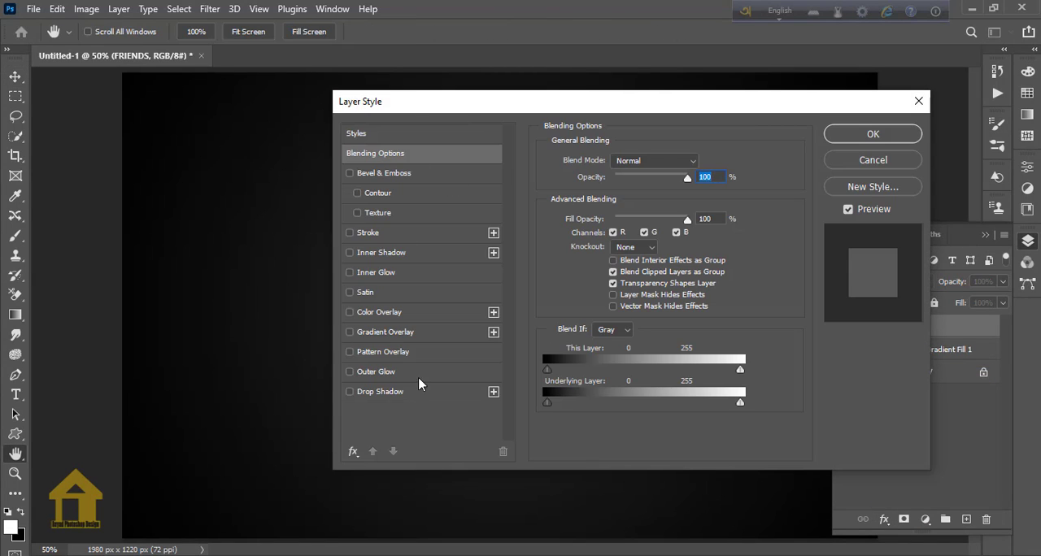
pyautogui.click(389, 395)
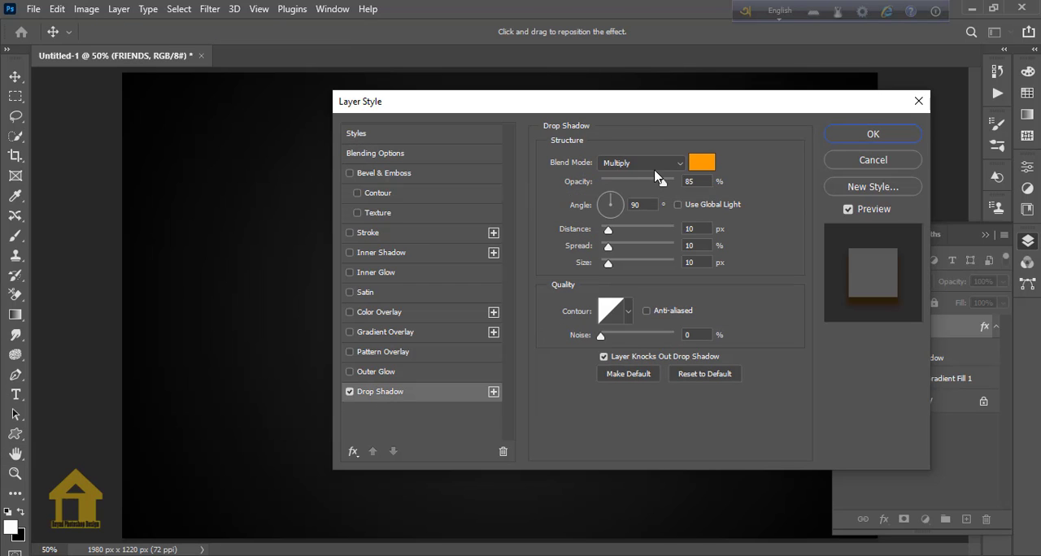
pyautogui.click(701, 164)
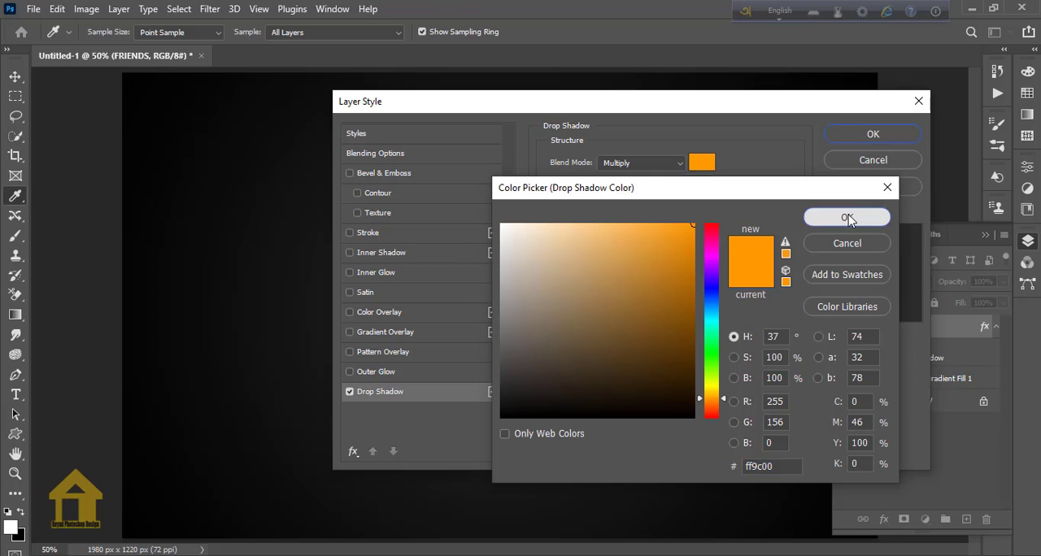
pyautogui.click(847, 217)
pyautogui.press('Tab')
pyautogui.press('Tab')
pyautogui.press('Tab')
pyautogui.press('Tab')
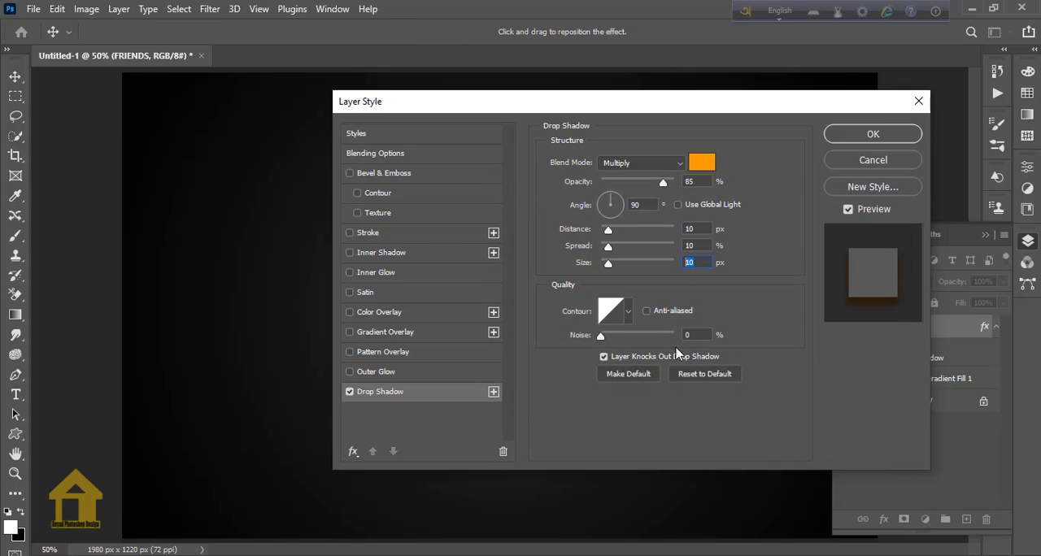
pyautogui.click(378, 315)
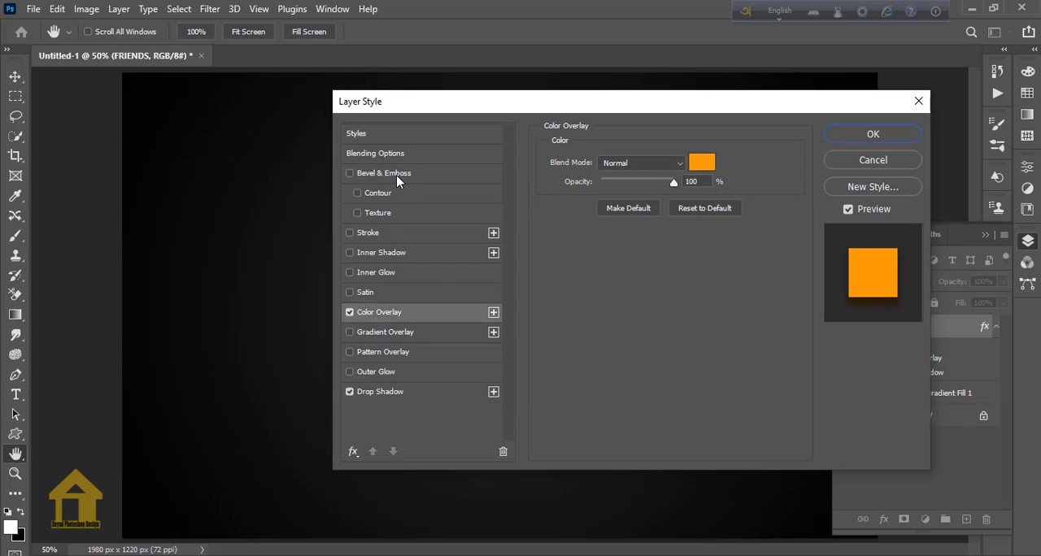
pyautogui.click(713, 184)
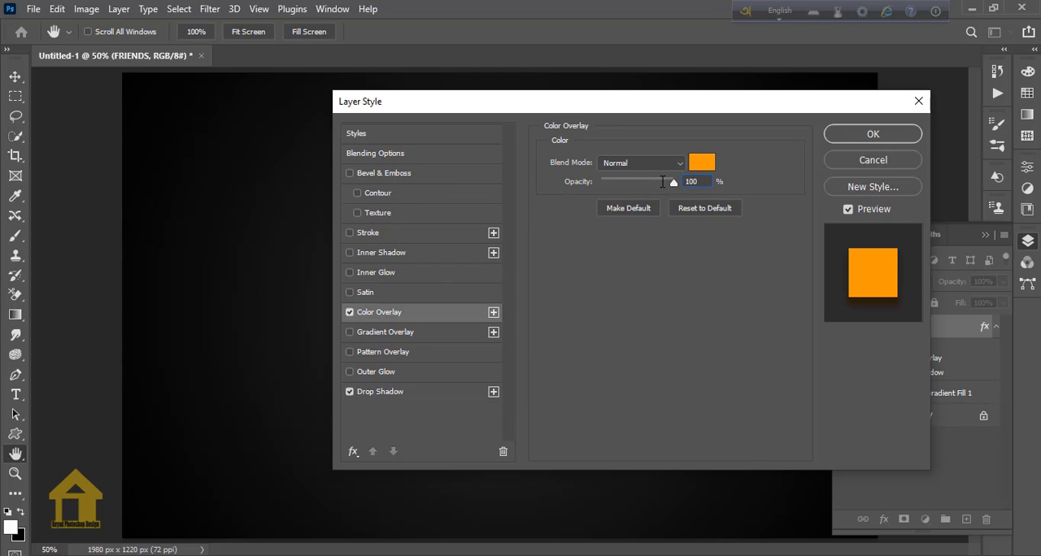
# Add a Bevel & Emboss effect using Inner Bevel, Smooth technique, 344% depth and 18 px size.
pyautogui.click(387, 173)
pyautogui.click(653, 183)
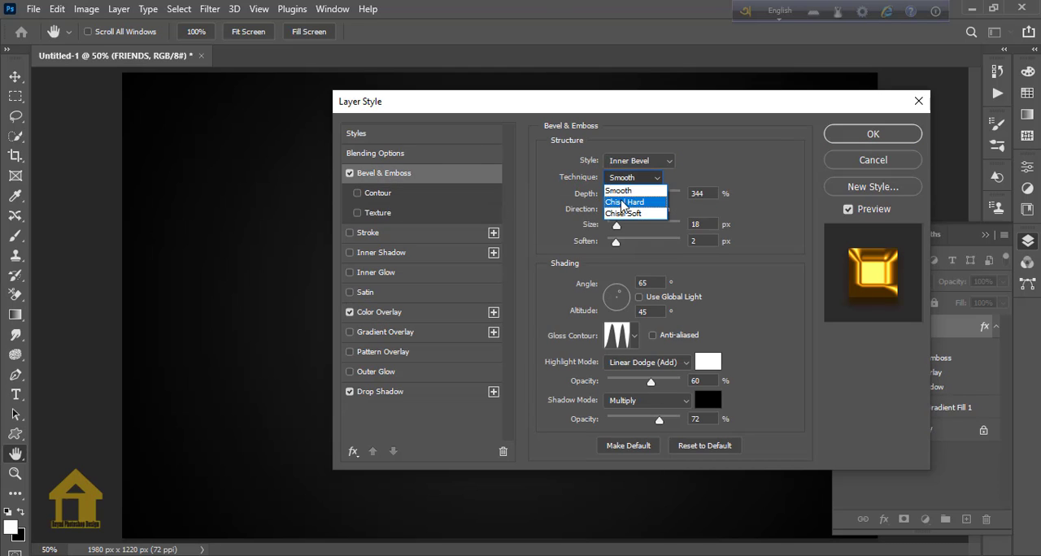
pyautogui.click(643, 185)
pyautogui.press('Tab')
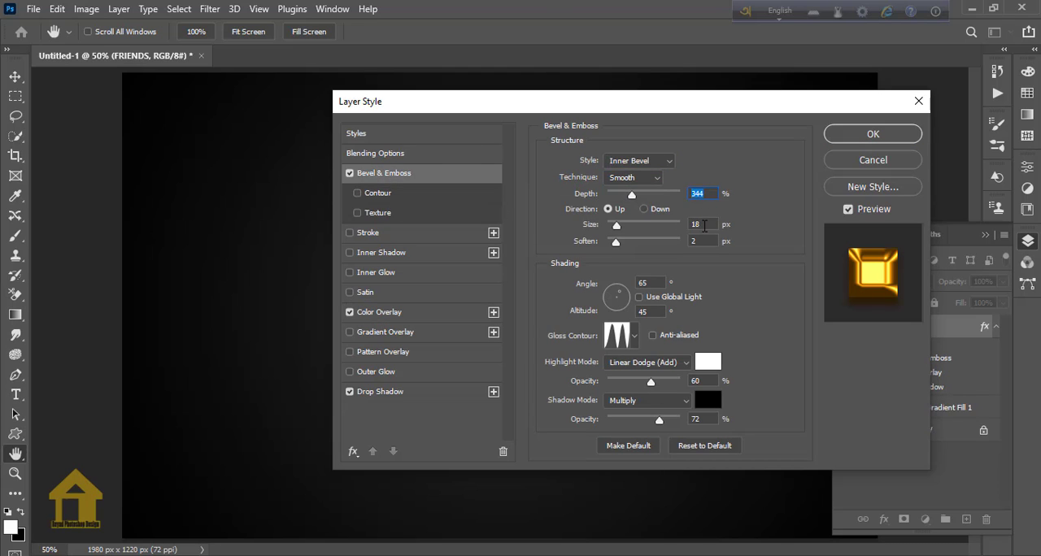
pyautogui.click(687, 225)
pyautogui.write('20')
pyautogui.press('BackSpace')
pyautogui.press('BackSpace')
pyautogui.write('18')
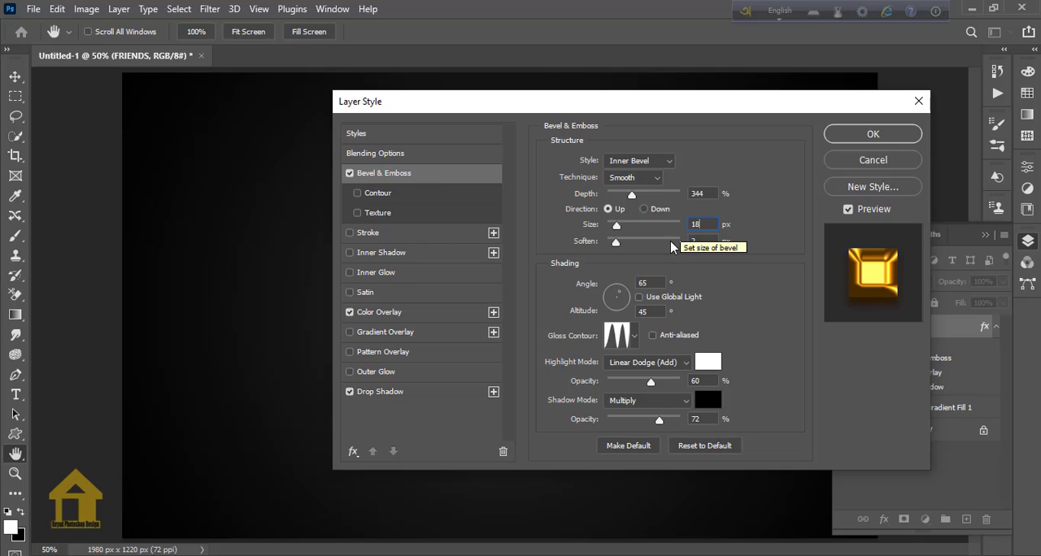
# Shade the bevel at 65° with the three-peak gloss contour, Linear Dodge (Add) highlights at 60% and 72% shadow opacity, and apply the layer style.
pyautogui.click(647, 283)
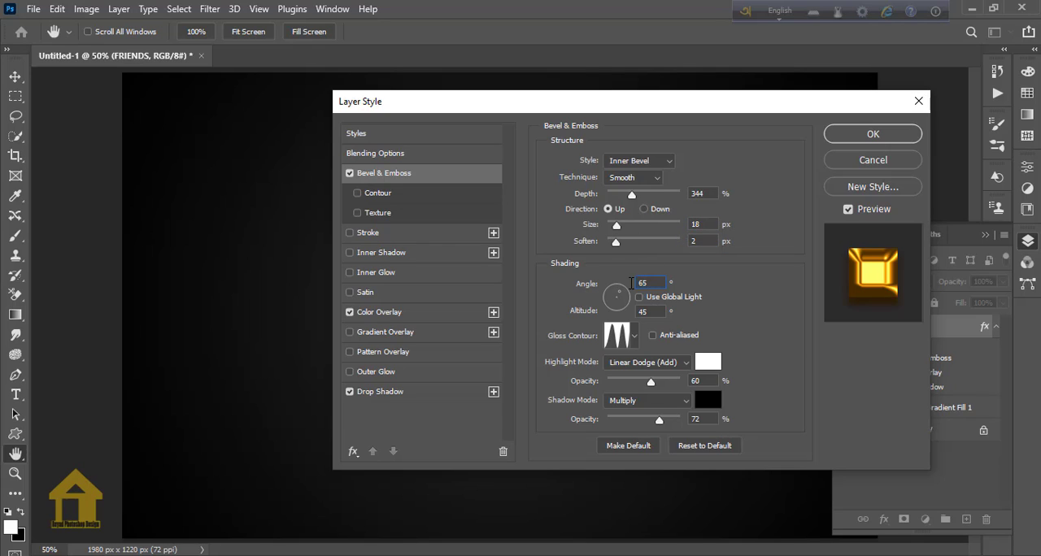
pyautogui.click(641, 337)
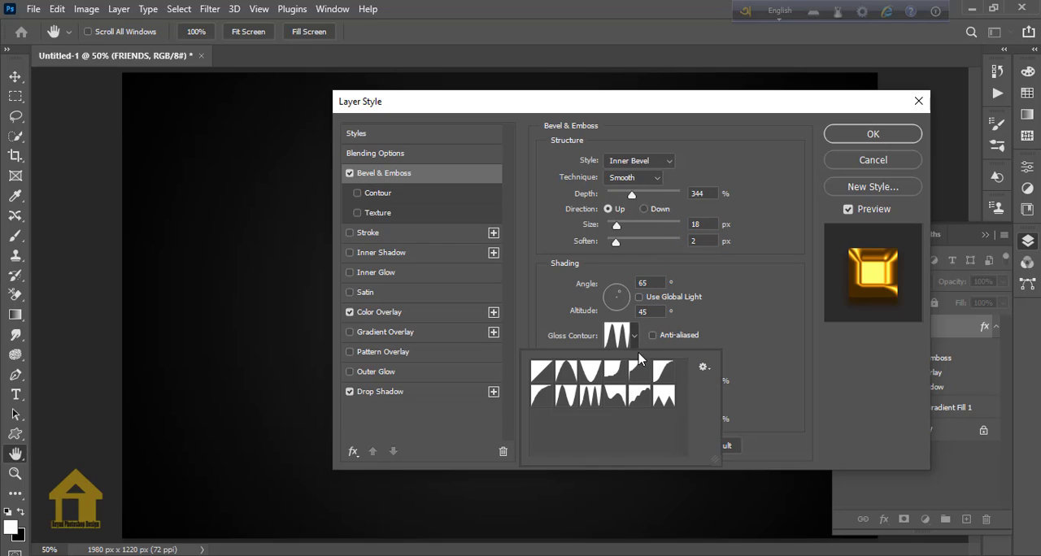
pyautogui.doubleClick(591, 397)
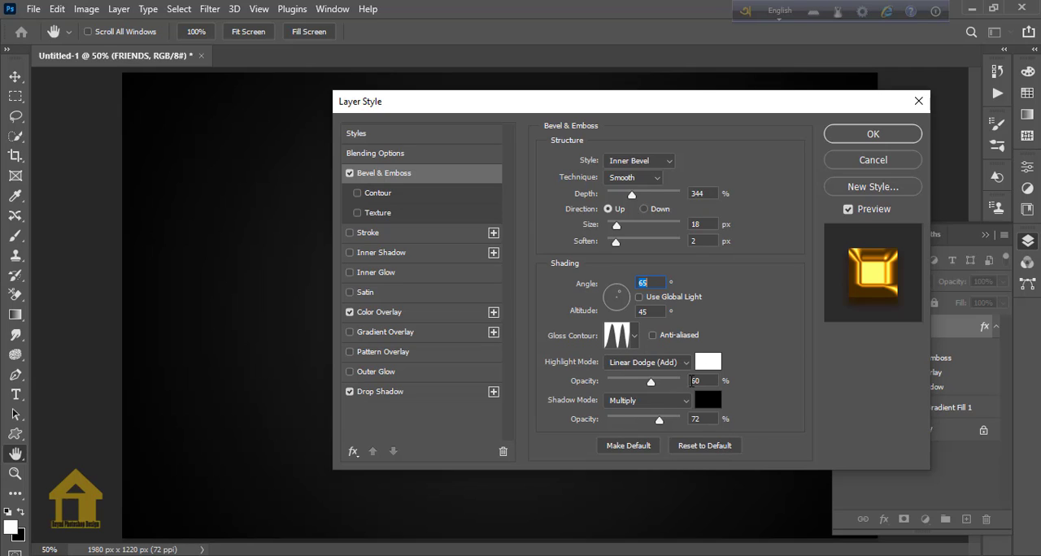
pyautogui.click(683, 366)
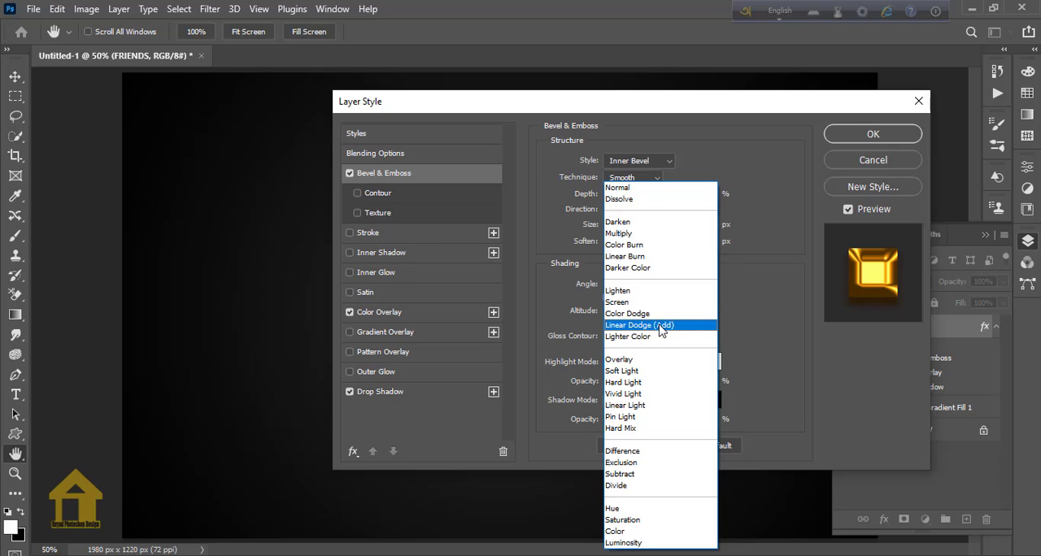
pyautogui.click(659, 324)
pyautogui.click(687, 380)
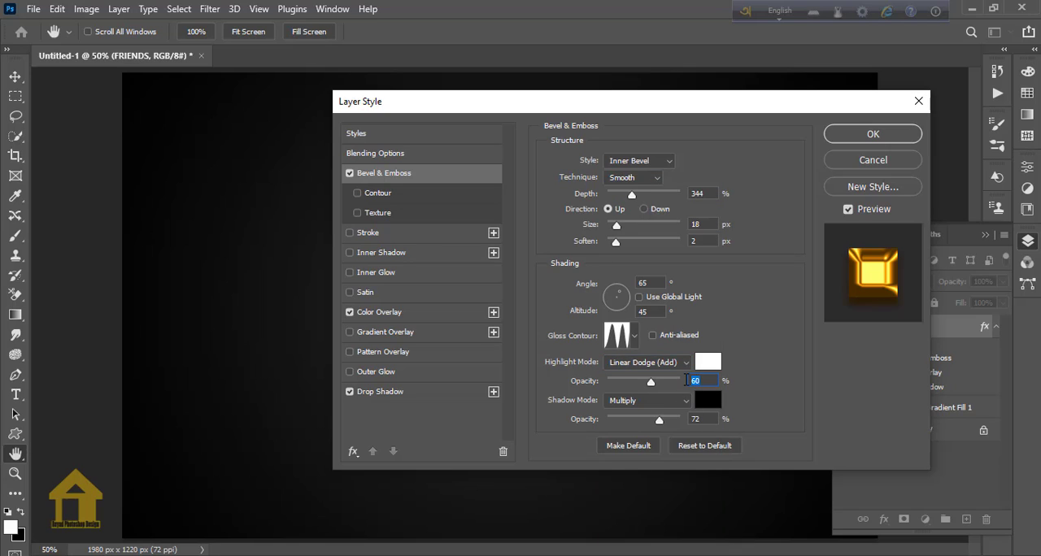
pyautogui.click(696, 419)
pyautogui.click(844, 136)
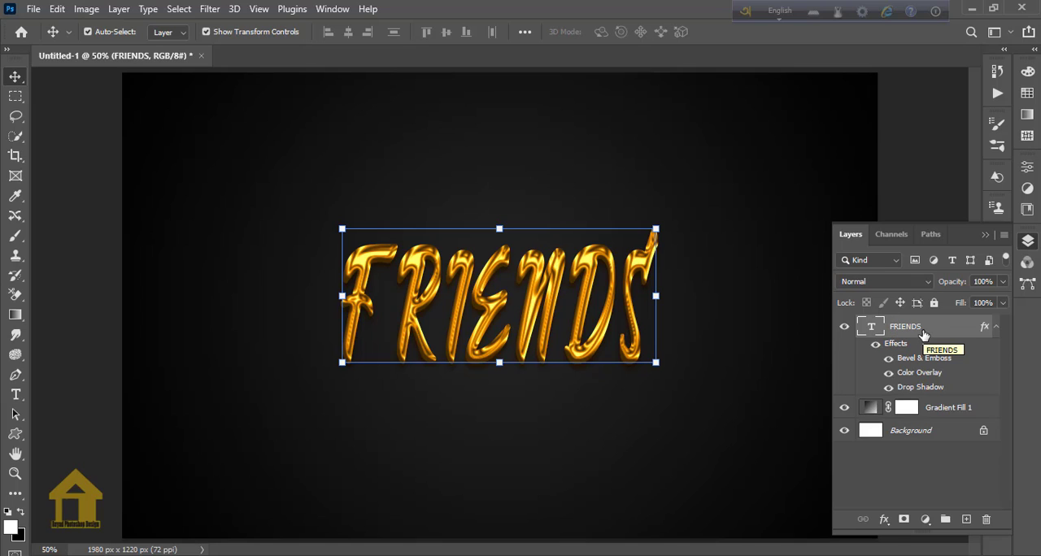
# Duplicate the FRIENDS text layer with its effects and make the copy the active layer.
pyautogui.moveTo(924, 335); pyautogui.dragTo(966, 517)
pyautogui.click(911, 409)
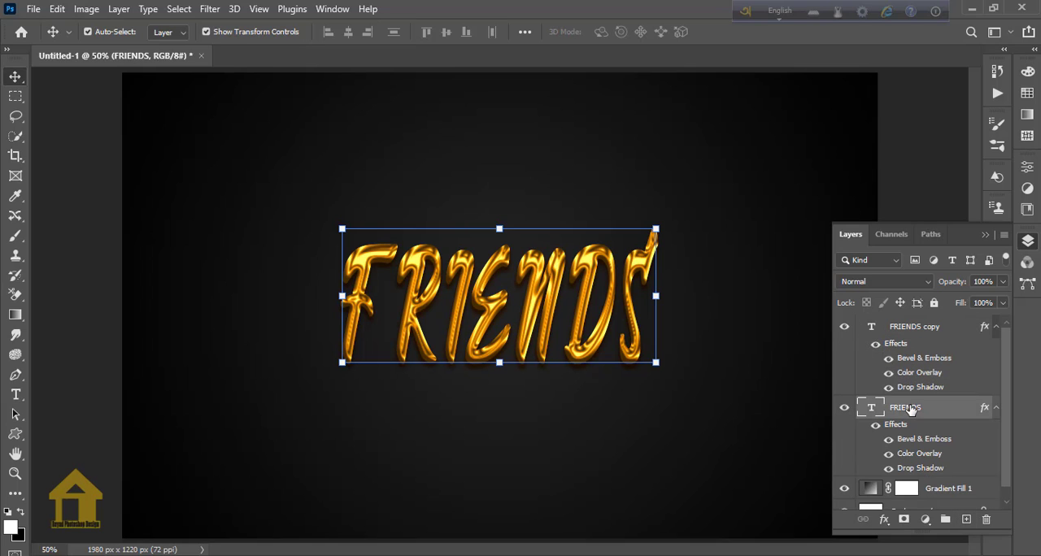
pyautogui.click(904, 326)
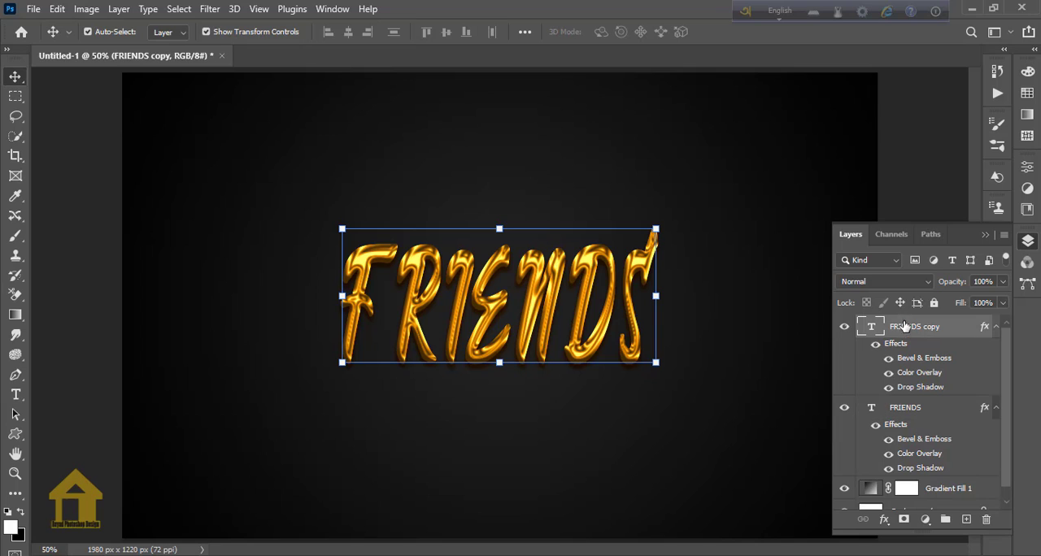
# Add a new empty layer above the FRIENDS copy layer and activate the Brush tool.
pyautogui.click(966, 518)
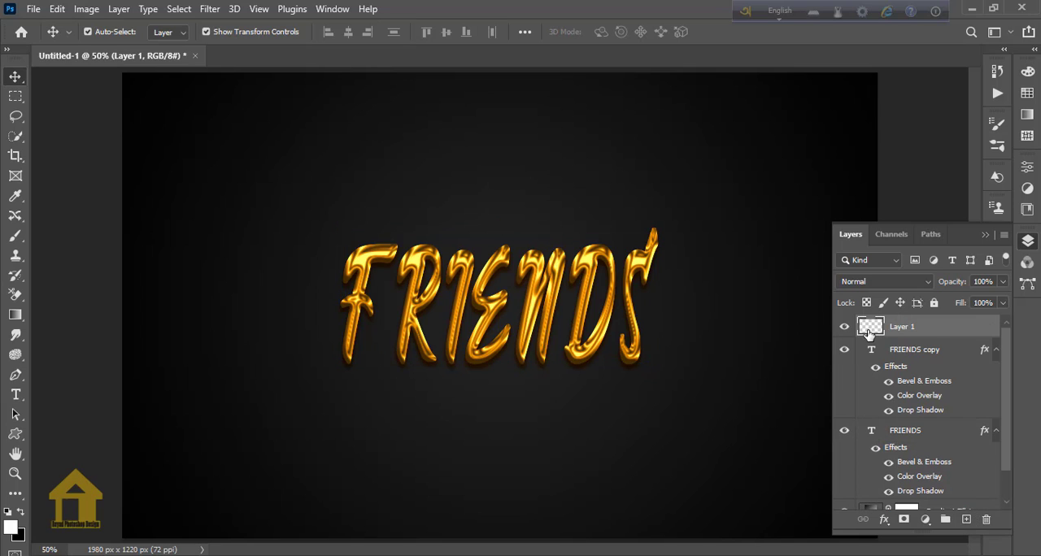
pyautogui.click(19, 240)
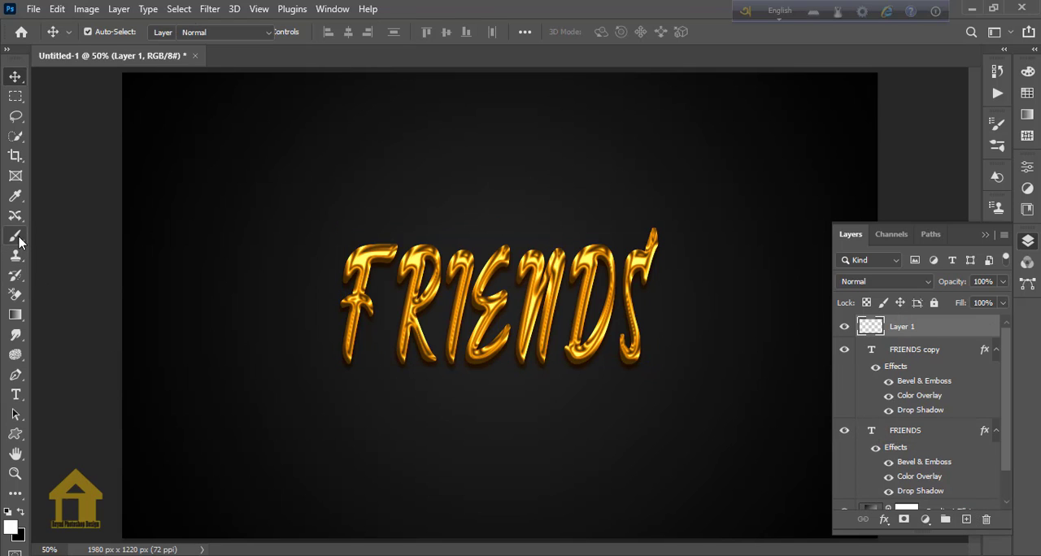
pyautogui.rightClick(19, 240)
pyautogui.click(65, 235)
# Choose the 48 px X-shaped sparkle brush tip and set its spacing to 15%.
pyautogui.click(112, 33)
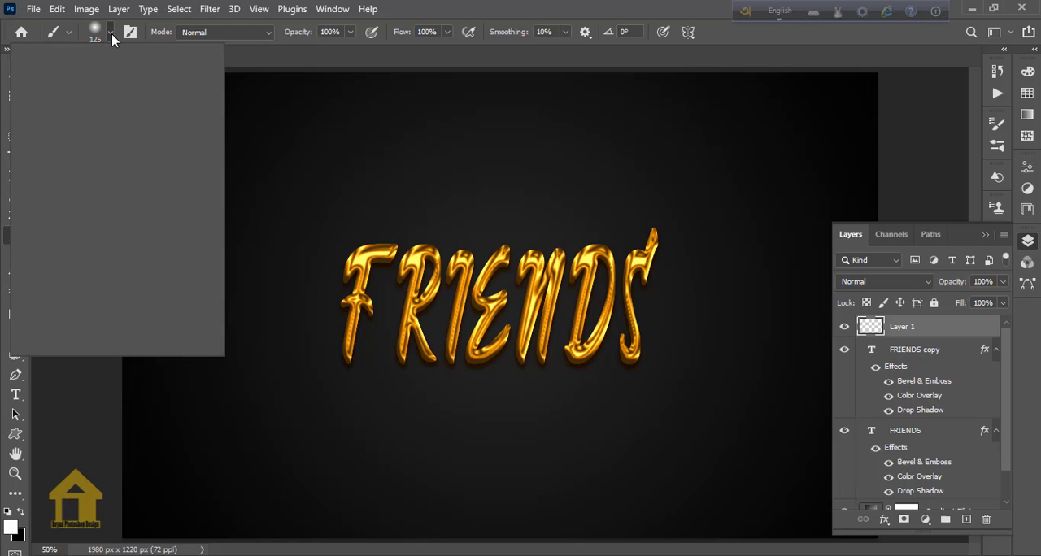
pyautogui.click(111, 33)
pyautogui.click(130, 32)
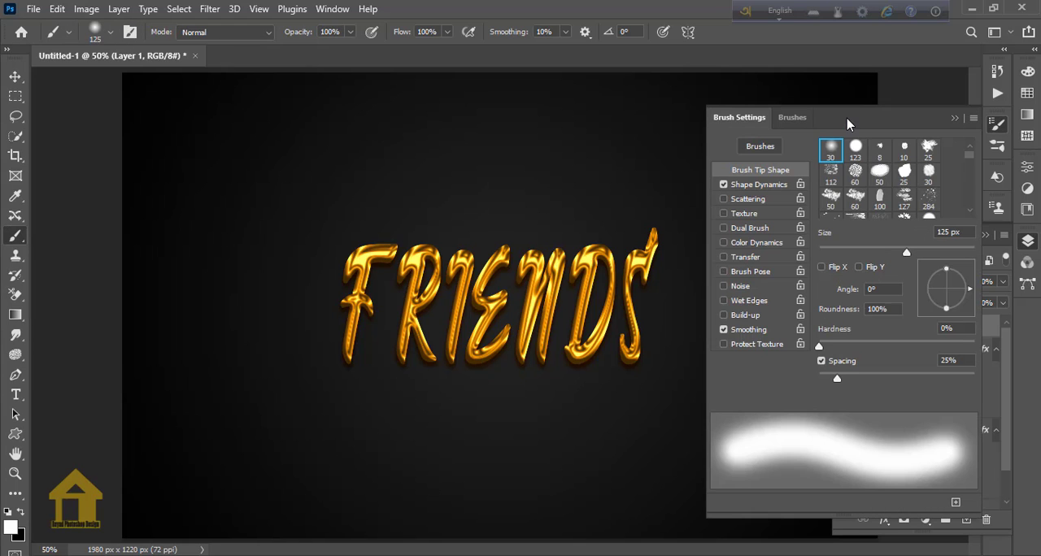
pyautogui.scroll(-2, 906, 193)
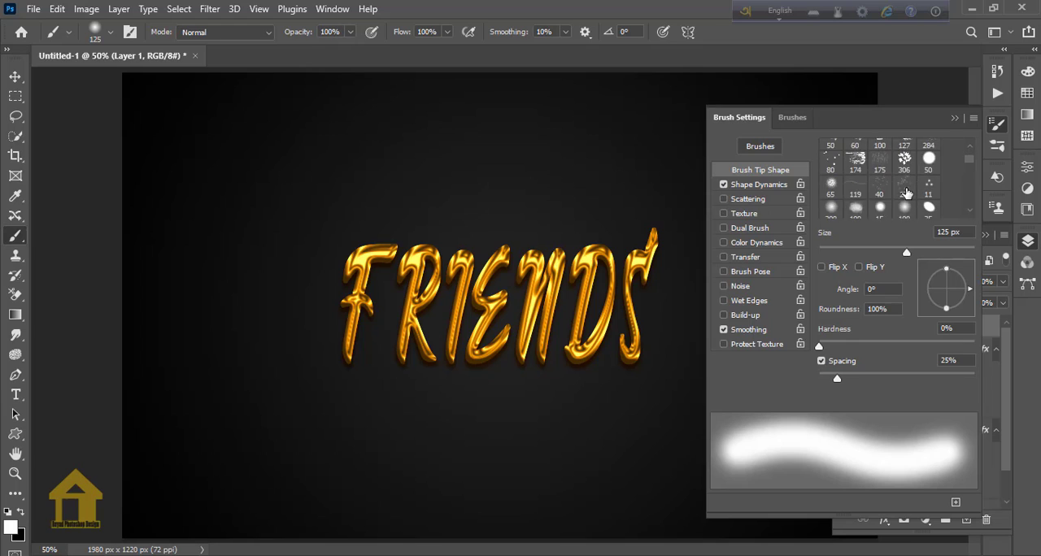
pyautogui.scroll(-4, 906, 193)
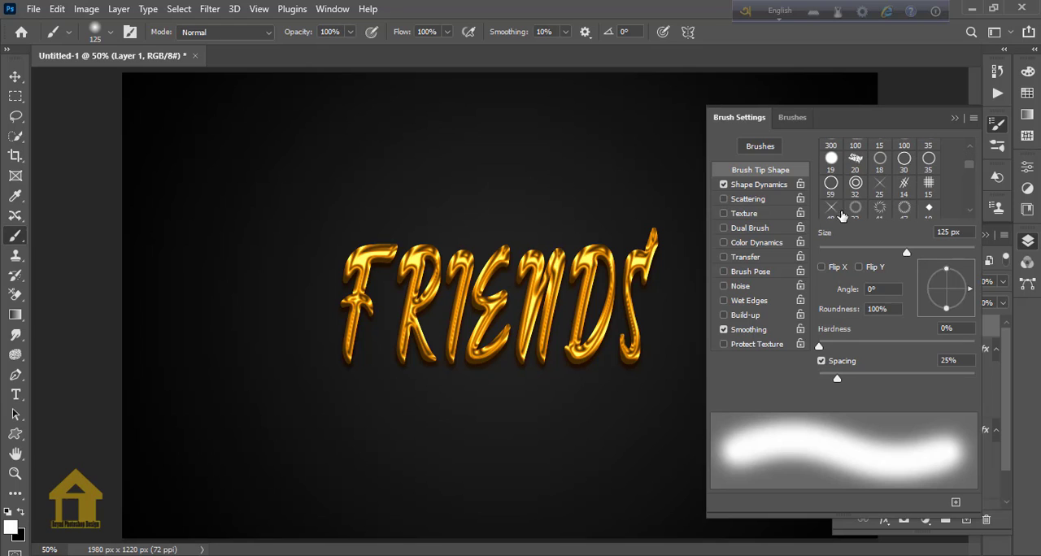
pyautogui.click(838, 211)
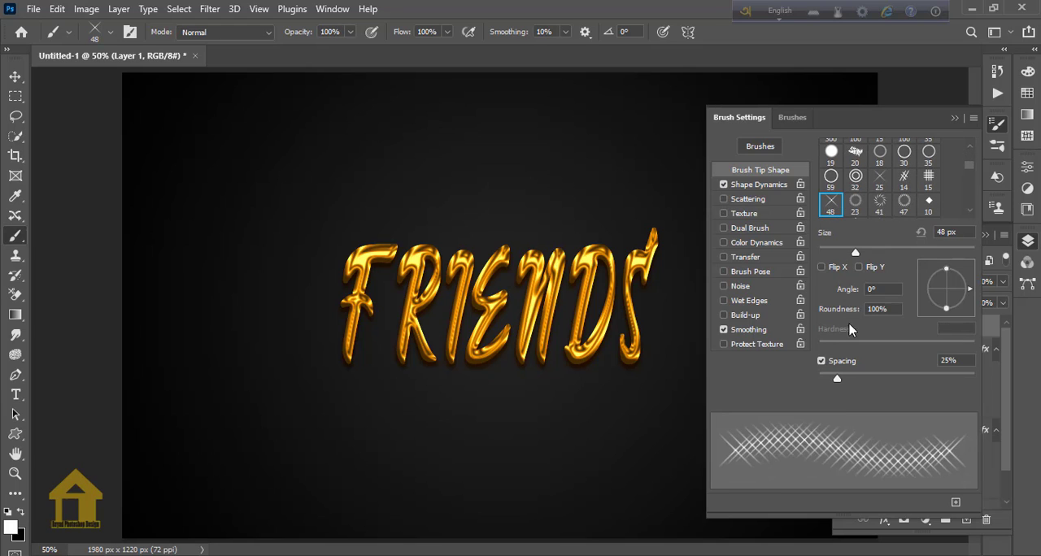
pyautogui.moveTo(836, 380)
pyautogui.mouseDown()
pyautogui.moveTo(818, 379)
pyautogui.moveTo(830, 383)
pyautogui.mouseUp()
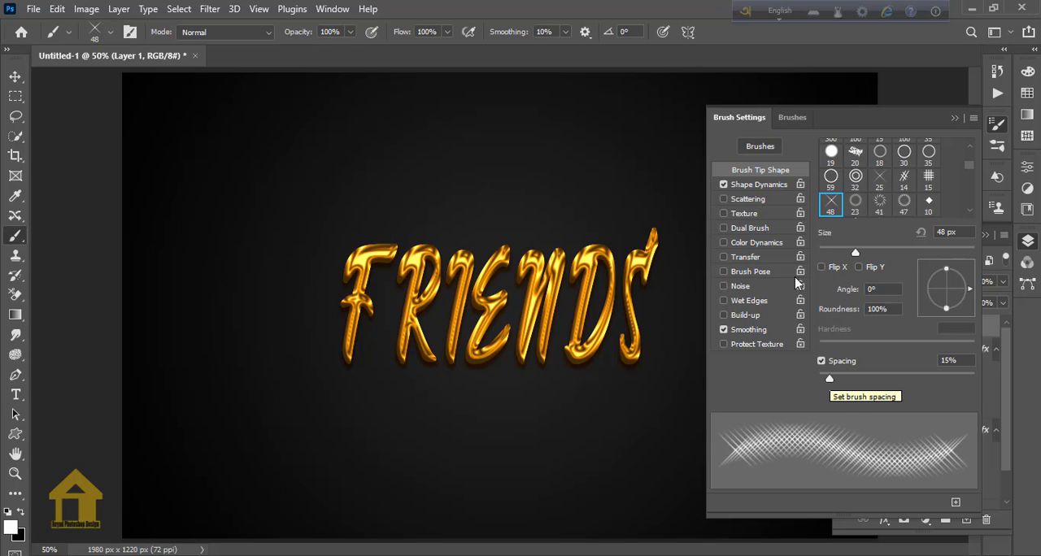
pyautogui.click(997, 123)
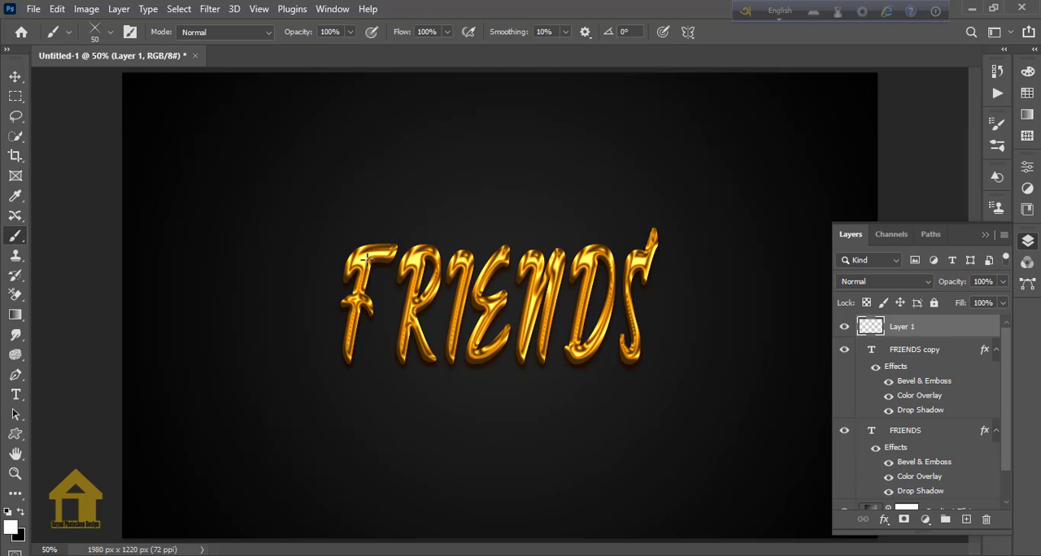
# Enlarge the brush to 125 px and stamp seven white sparkles on the edges of the FRIENDS letters.
pyautogui.press(']')
pyautogui.press(']')
pyautogui.press(']')
pyautogui.click(396, 243)
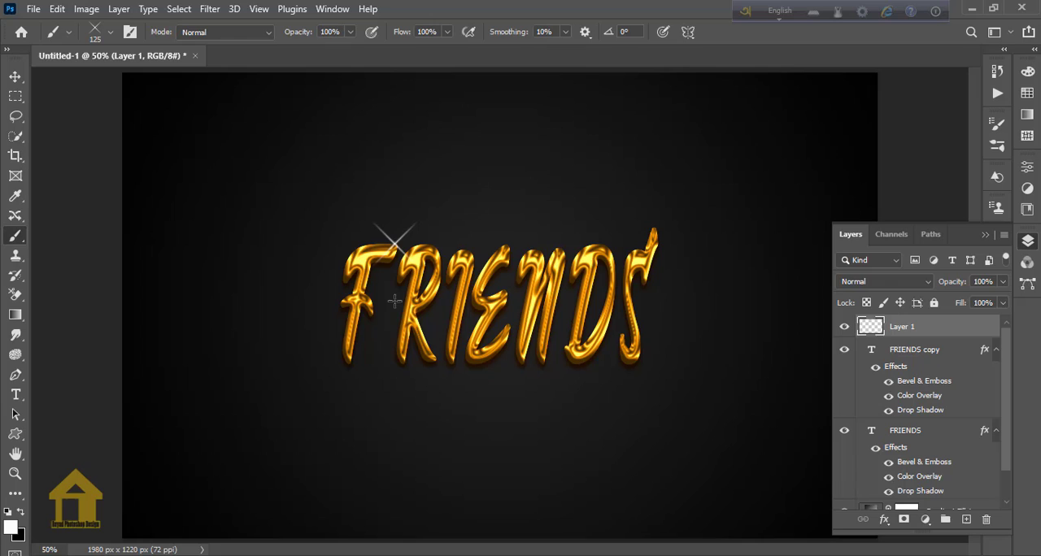
pyautogui.click(653, 228)
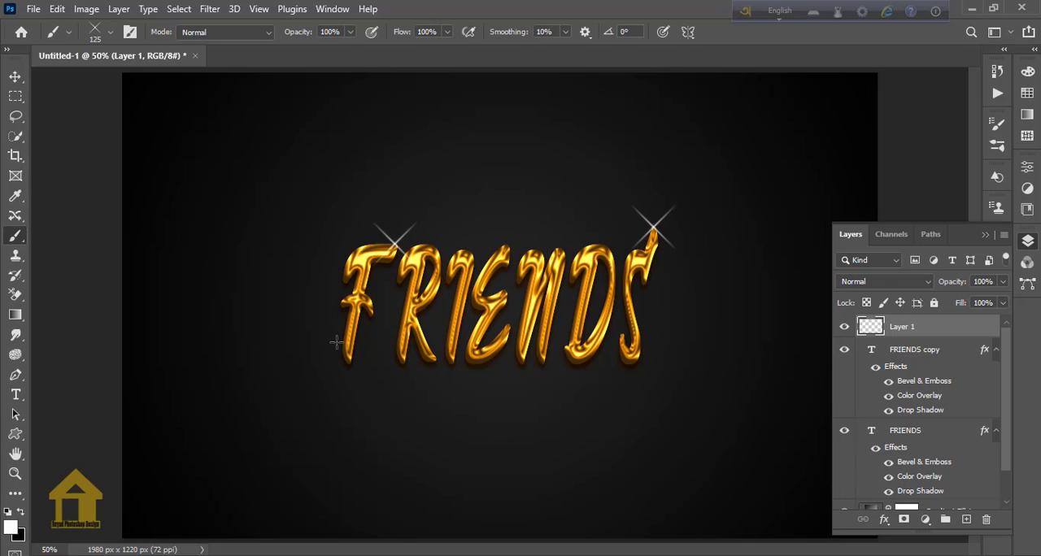
pyautogui.click(342, 303)
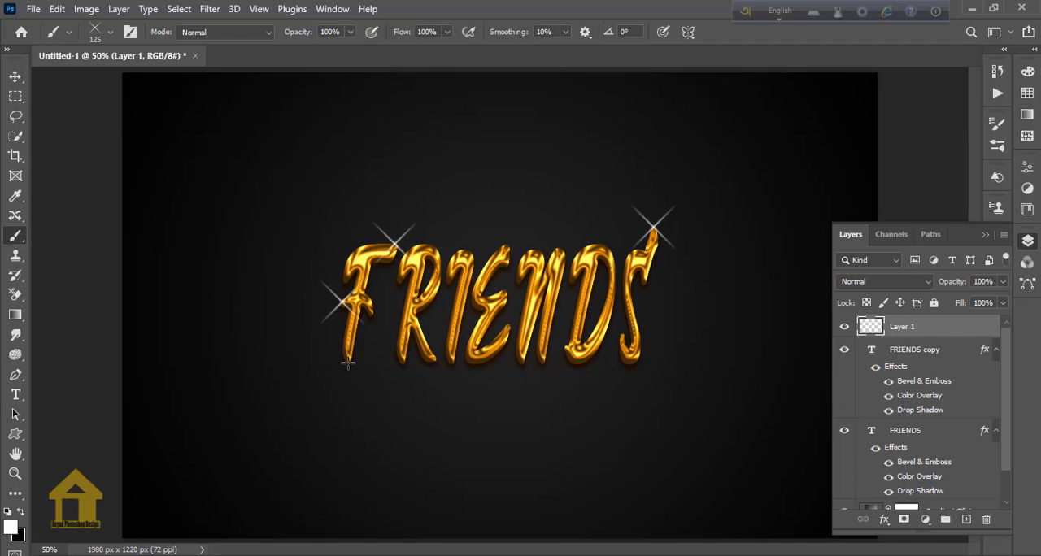
pyautogui.click(506, 292)
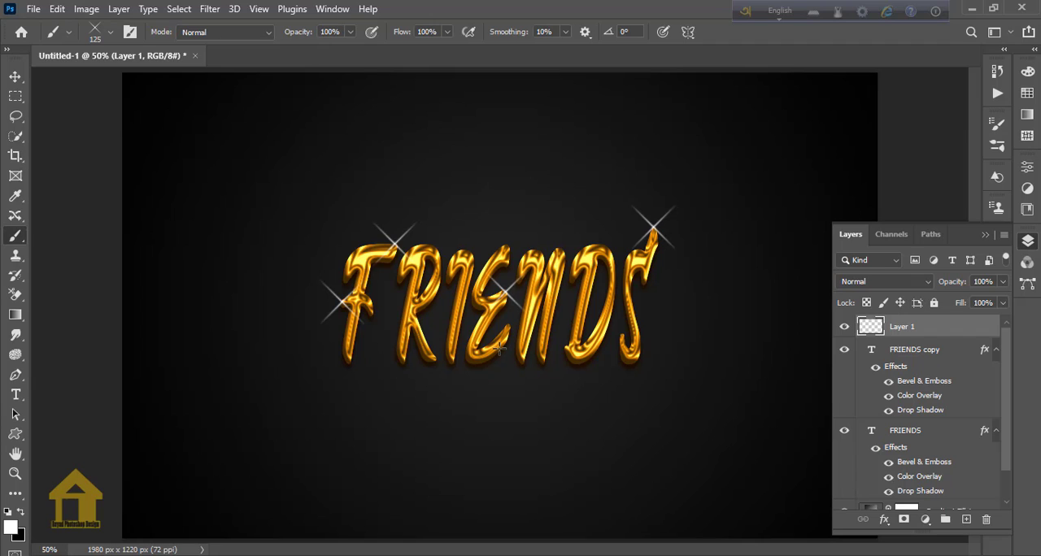
pyautogui.click(436, 362)
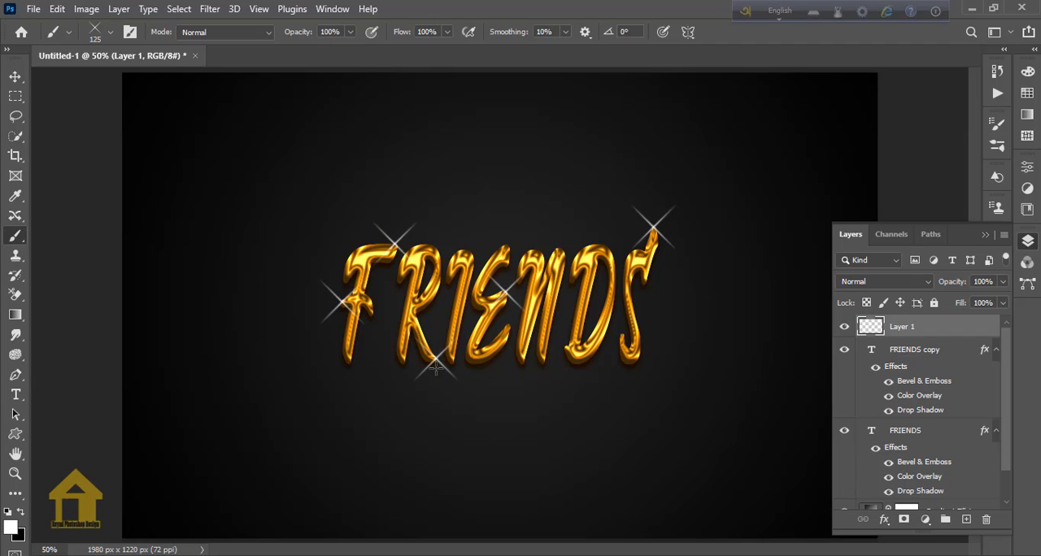
pyautogui.click(622, 334)
pyautogui.click(584, 243)
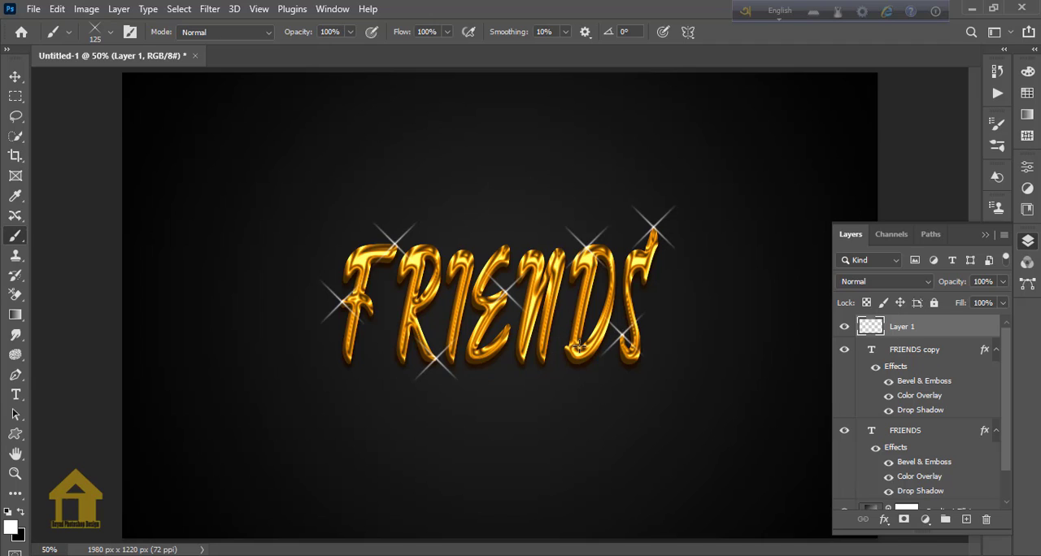
# Rasterize the layer style of the original FRIENDS text layer beneath the copy.
pyautogui.click(908, 434)
pyautogui.rightClick(919, 435)
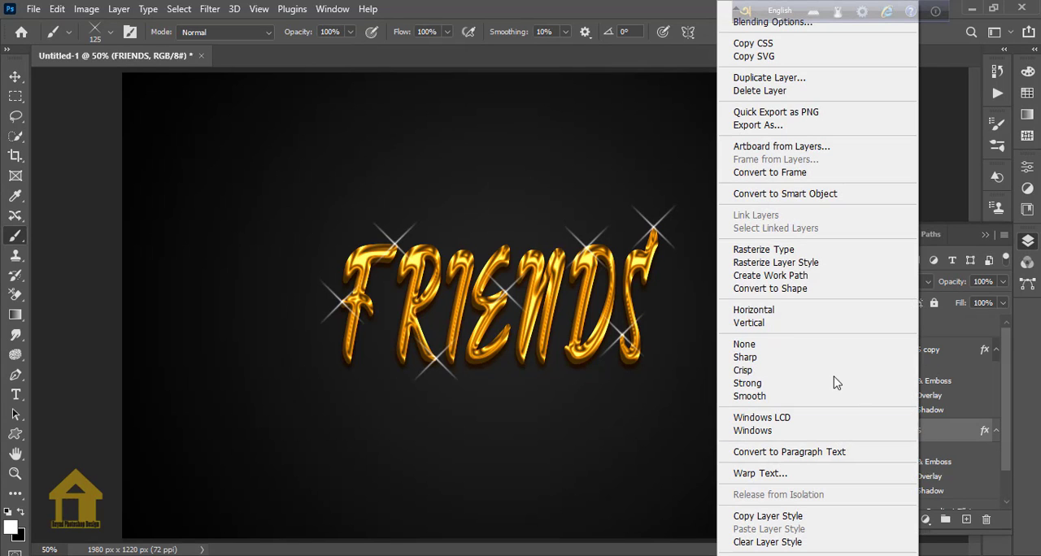
pyautogui.click(781, 273)
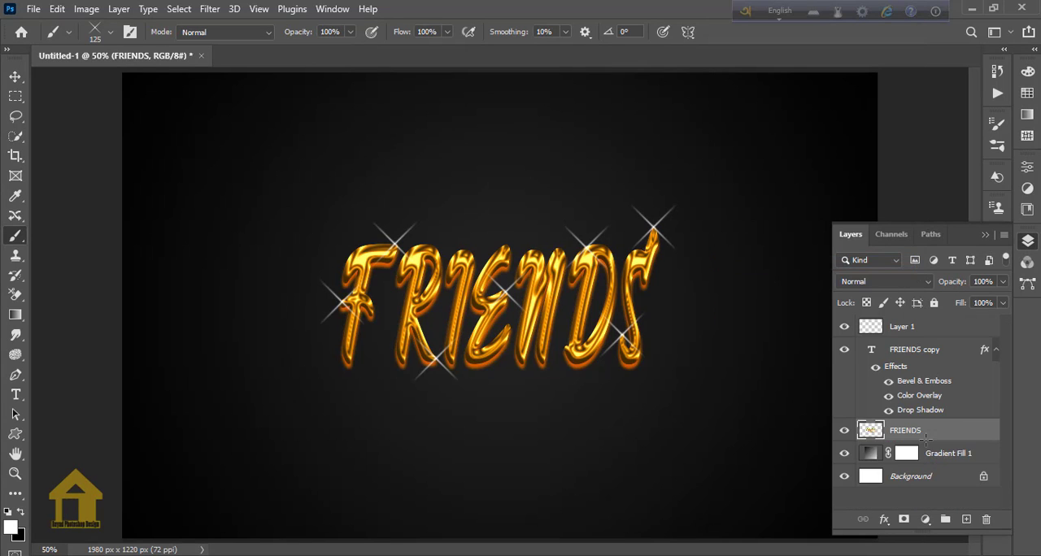
pyautogui.click(903, 519)
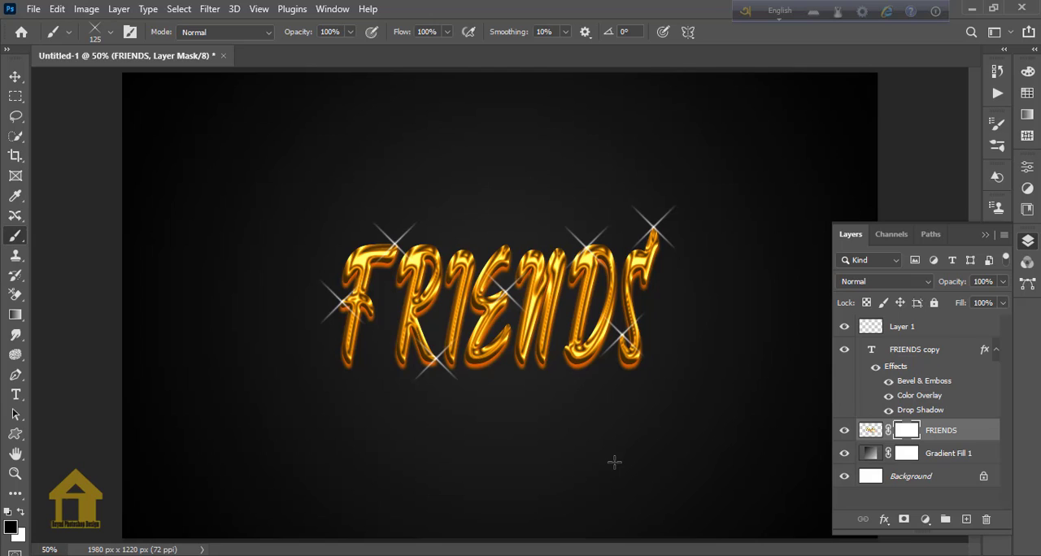
pyautogui.hotkey('ctrl', 'z')
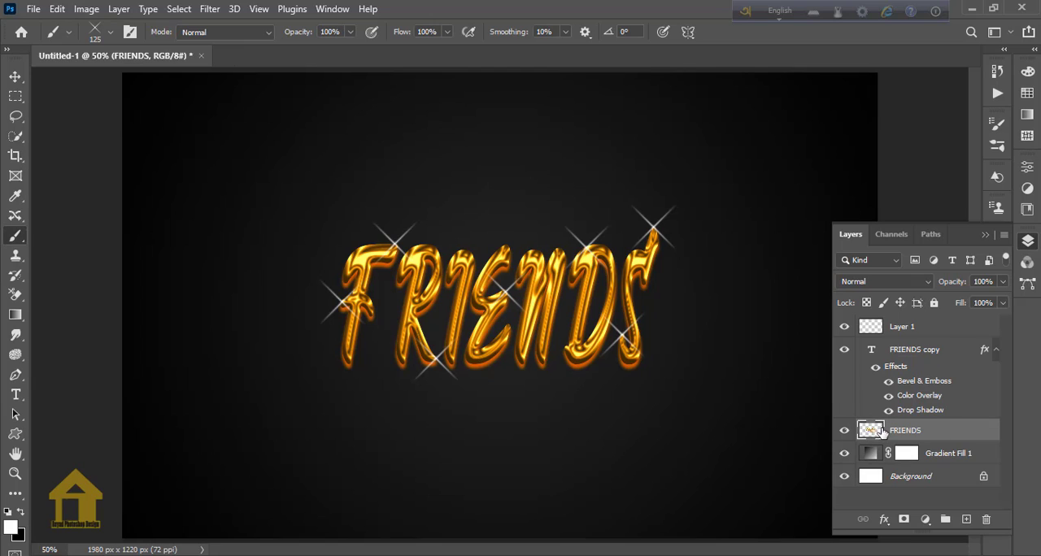
# Flip the rasterized FRIENDS layer vertically and move it directly below the gold text as a reflection.
pyautogui.hotkey('ctrl', 't')
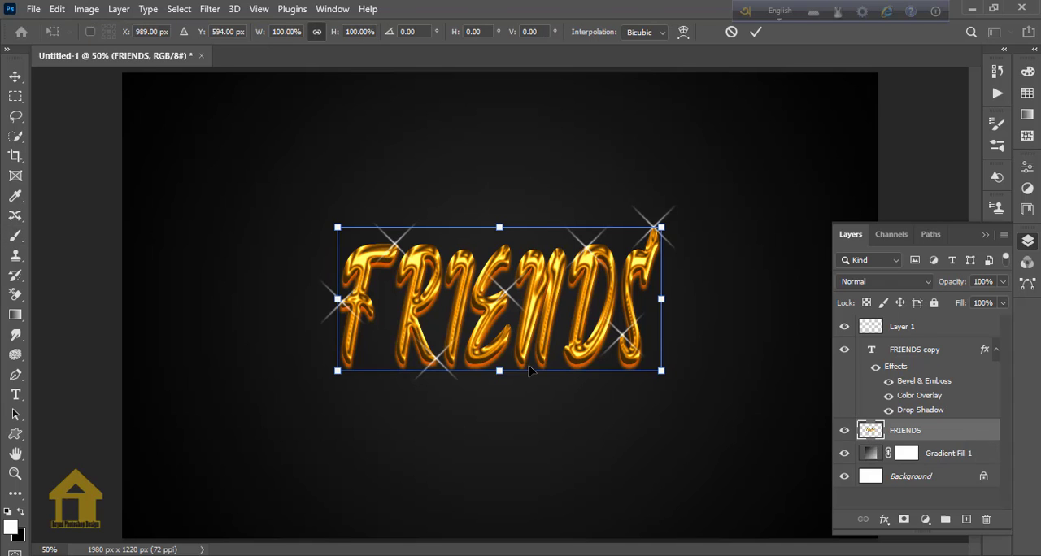
pyautogui.rightClick(520, 336)
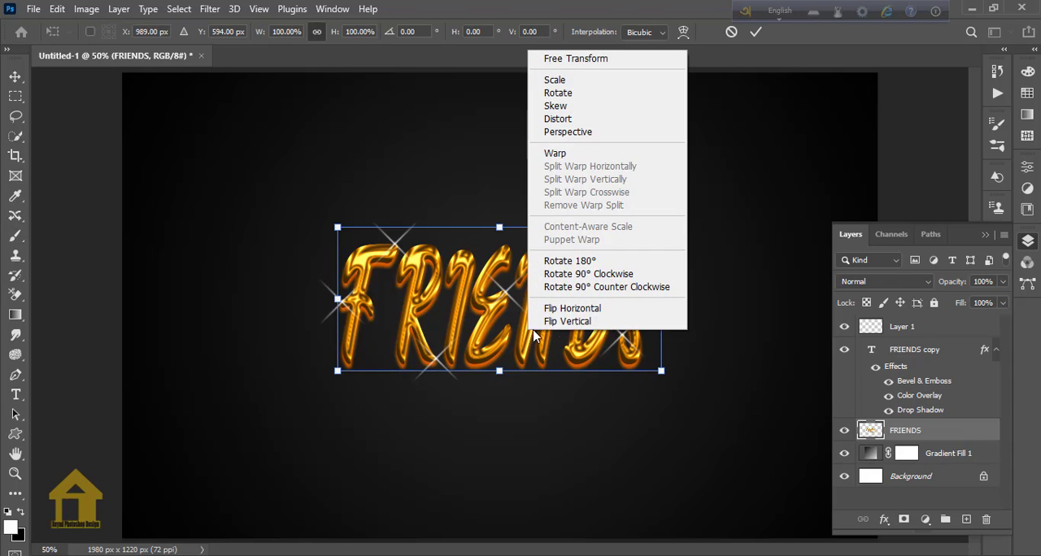
pyautogui.click(580, 322)
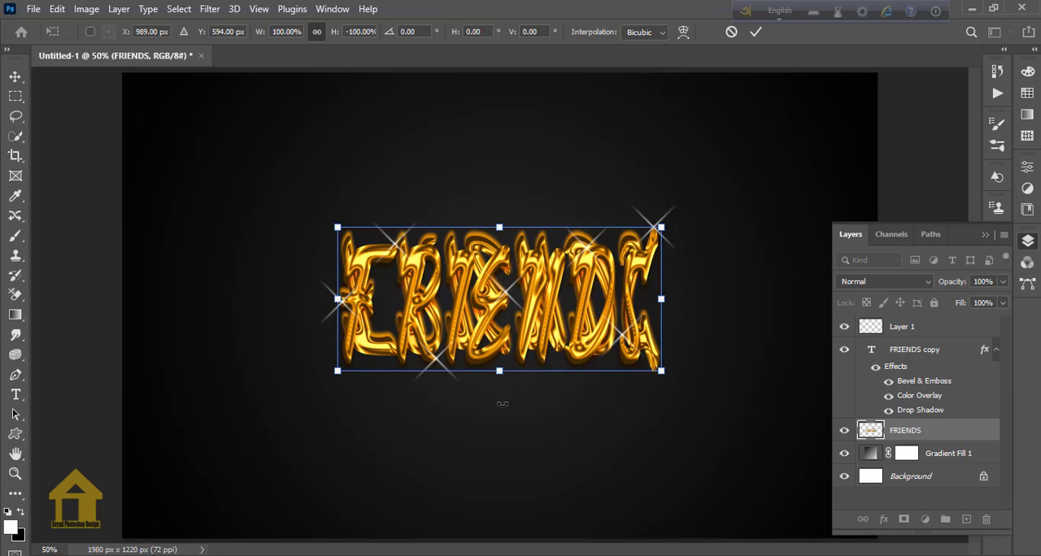
pyautogui.moveTo(499, 336); pyautogui.dragTo(500, 470)
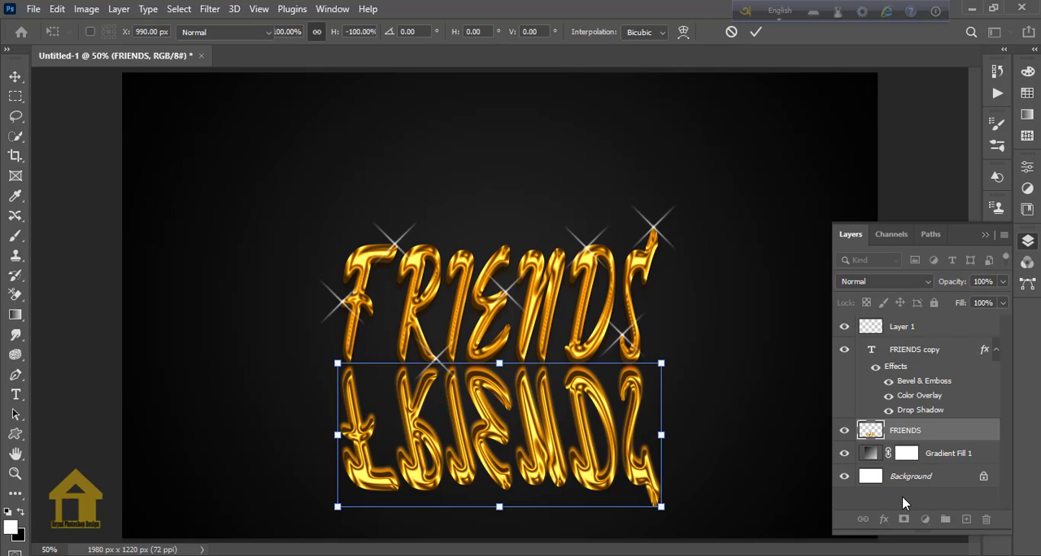
pyautogui.press('b')
# Add a layer mask to the reflection and fade its lower part with repeated upward black-to-transparent linear gradients.
pyautogui.click(903, 519)
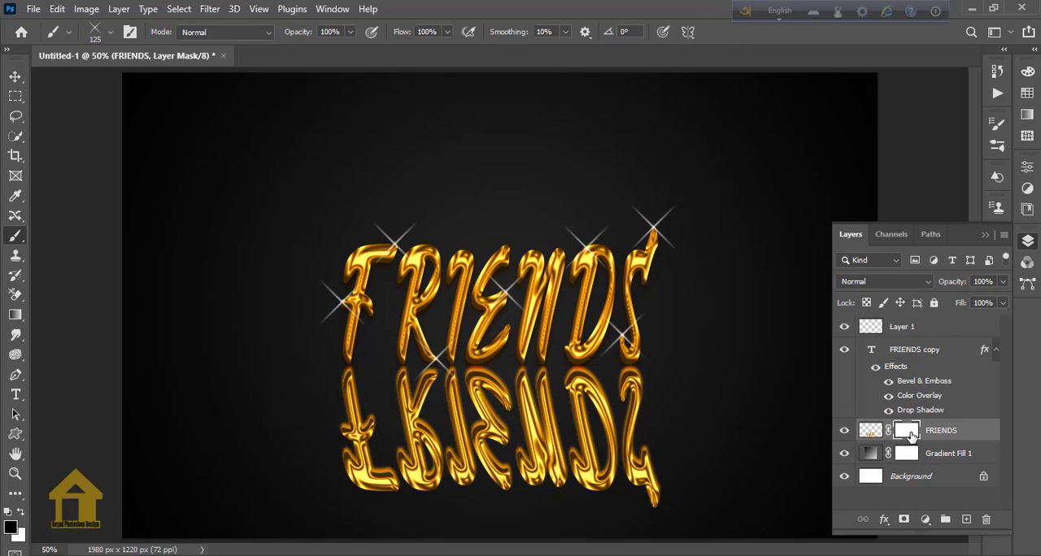
pyautogui.click(16, 316)
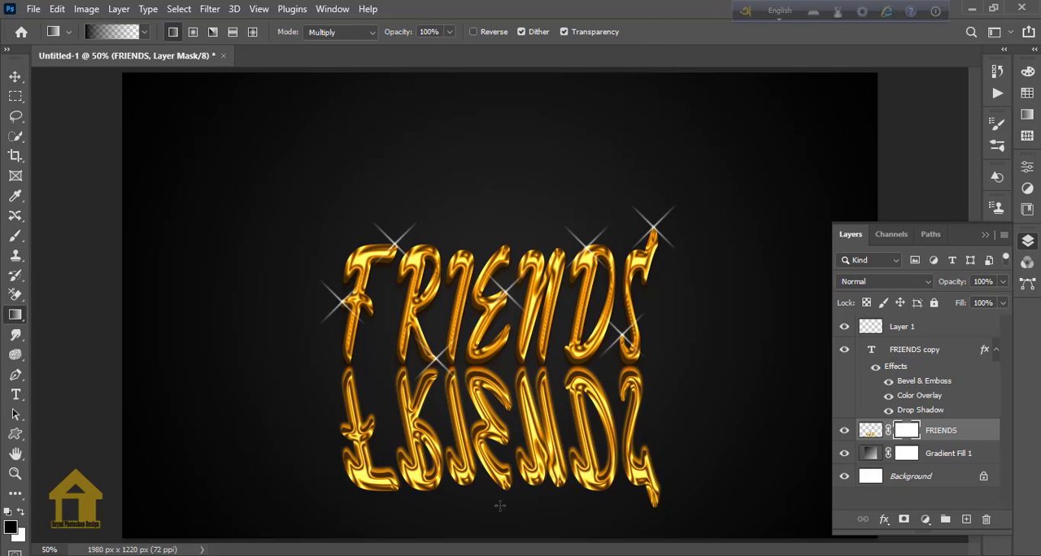
pyautogui.moveTo(501, 540); pyautogui.dragTo(499, 358)
pyautogui.moveTo(498, 485); pyautogui.dragTo(484, 336)
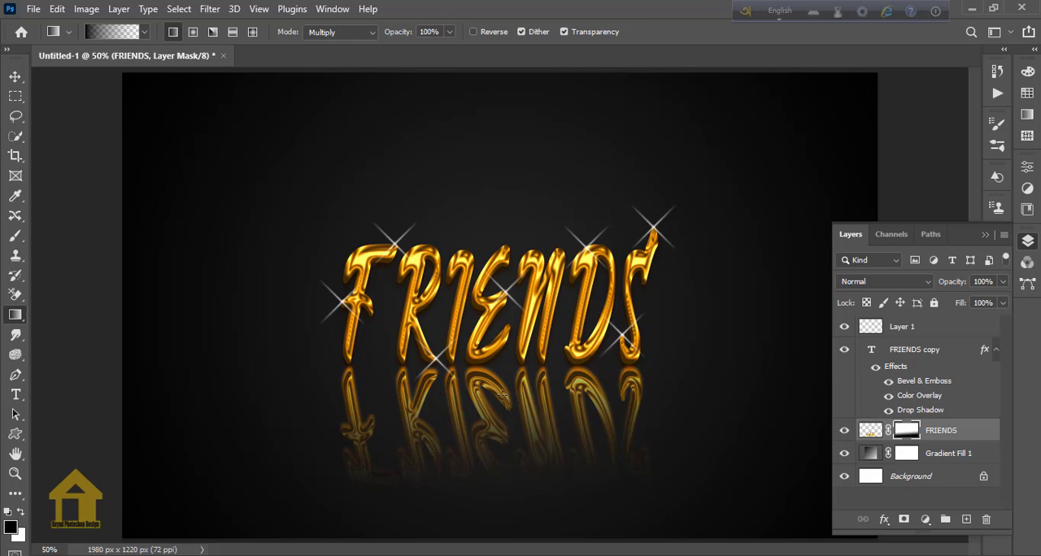
pyautogui.moveTo(492, 495); pyautogui.dragTo(492, 335)
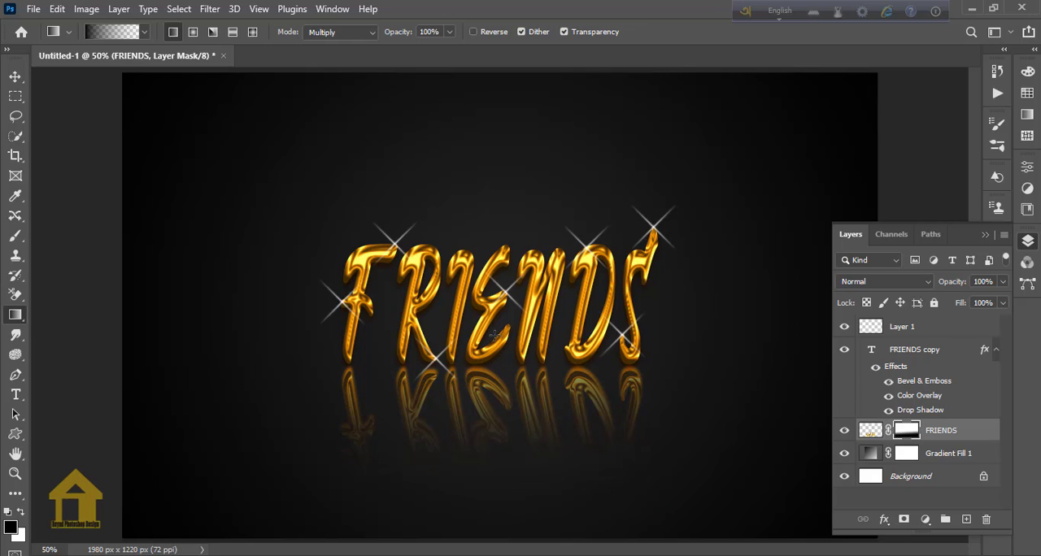
pyautogui.moveTo(498, 510); pyautogui.dragTo(492, 351)
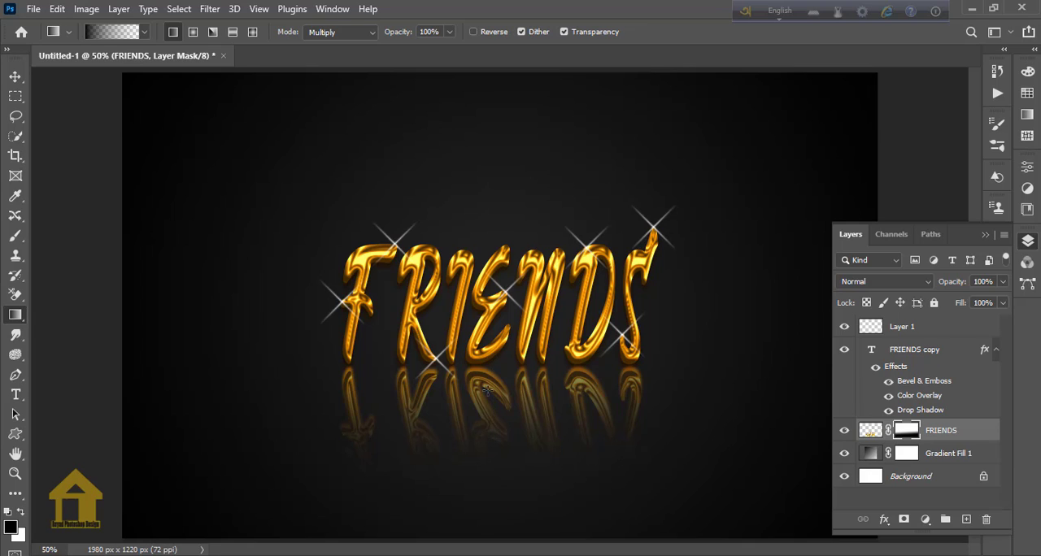
# Lower the reflection layer's opacity to 74% and its fill to 79%.
pyautogui.click(1002, 282)
pyautogui.moveTo(989, 302); pyautogui.dragTo(983, 303)
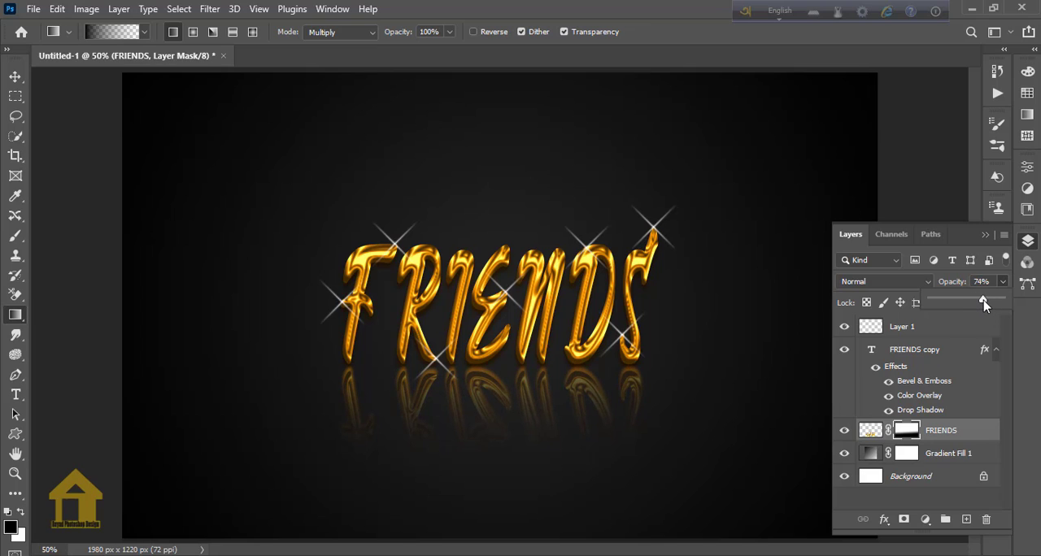
pyautogui.click(1004, 282)
pyautogui.click(1001, 304)
pyautogui.moveTo(1001, 323); pyautogui.dragTo(989, 325)
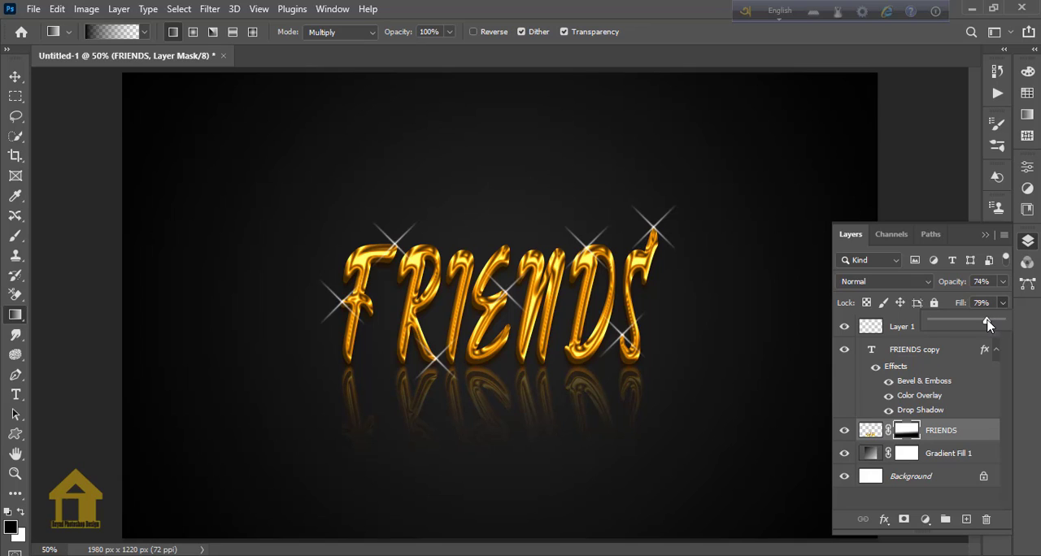
pyautogui.click(1004, 281)
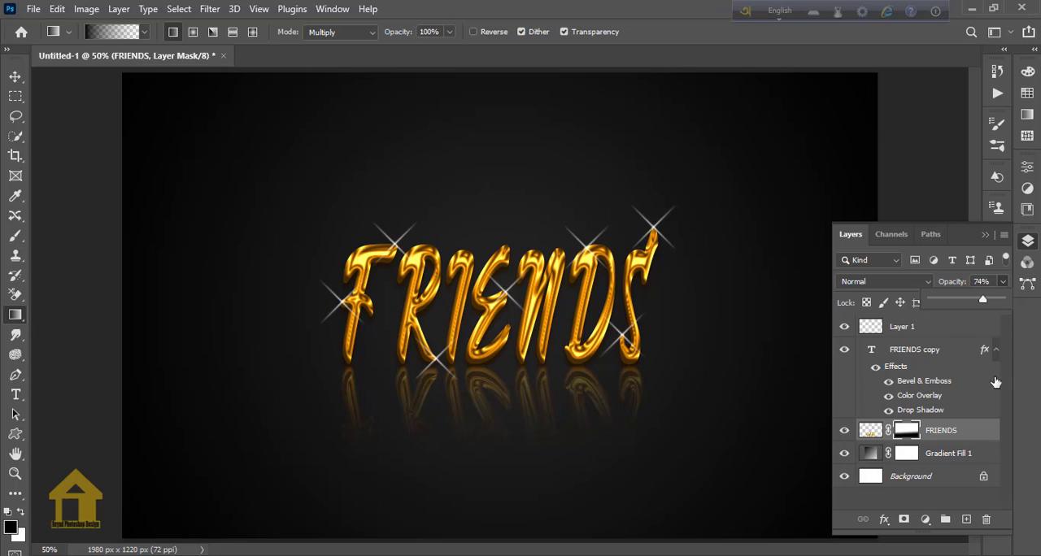
# Select the sparkle layer, set the background color to #ffba00, and make the Gradient Fill 1 layer active.
pyautogui.click(14, 76)
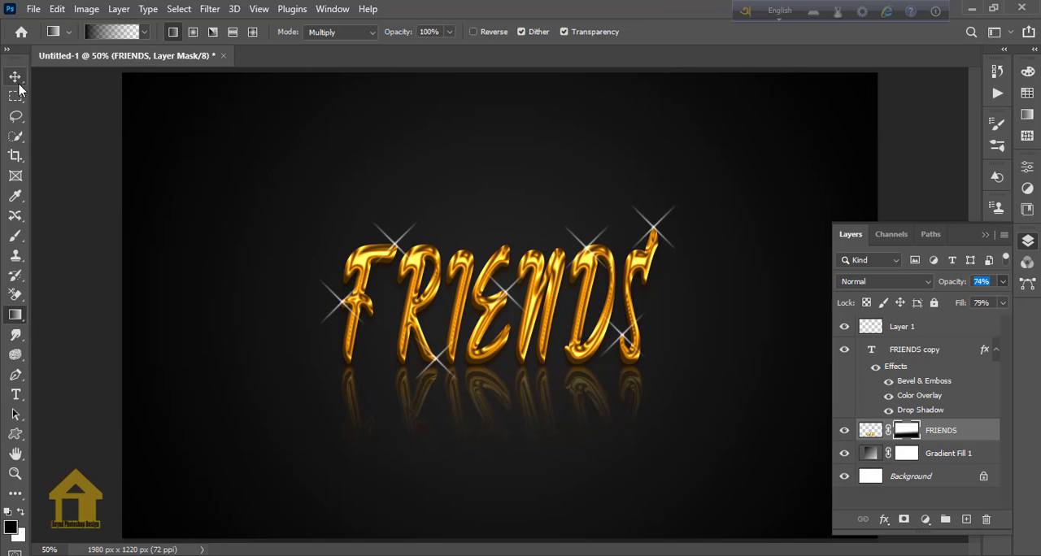
pyautogui.click(884, 332)
pyautogui.click(886, 330)
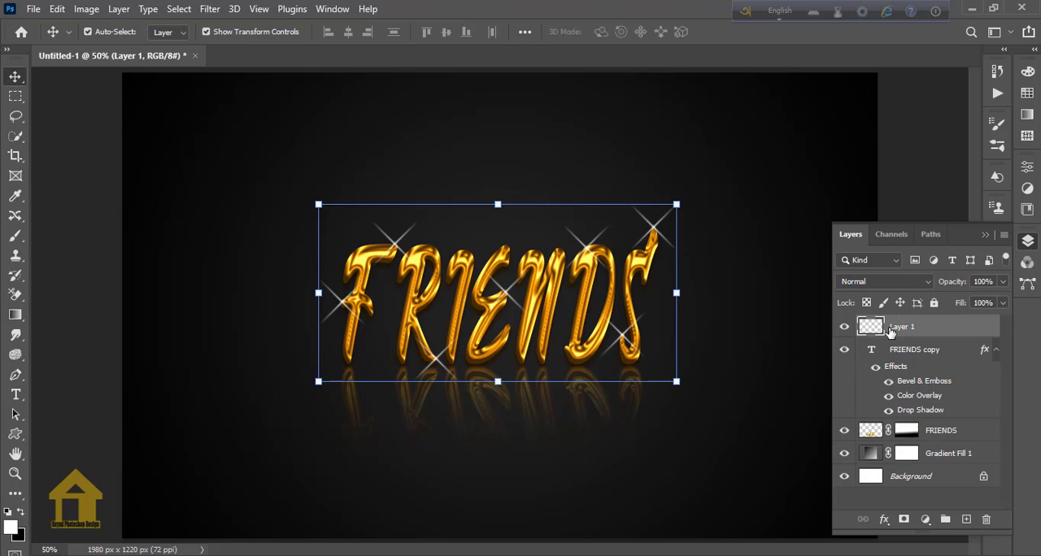
pyautogui.click(20, 535)
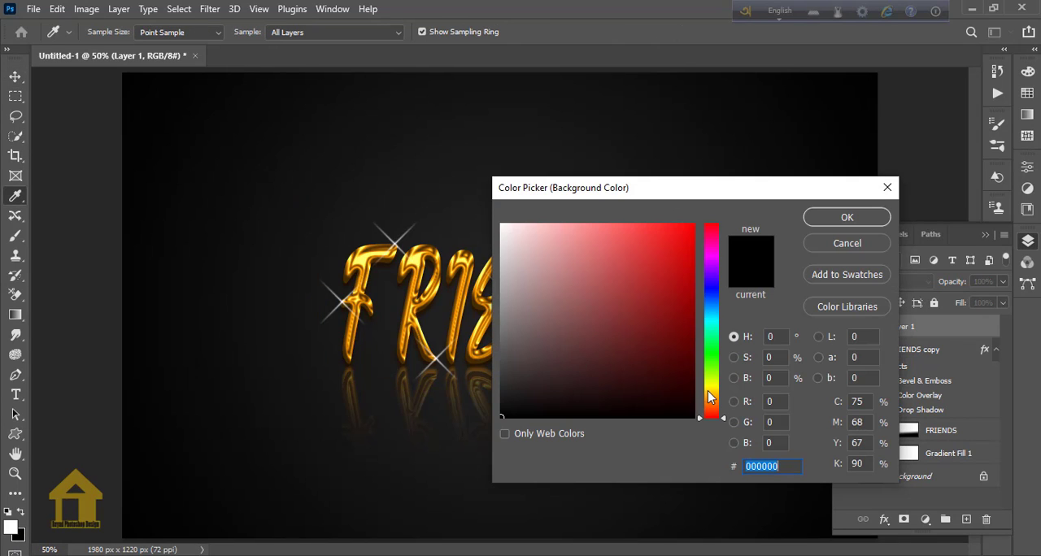
pyautogui.moveTo(709, 391); pyautogui.dragTo(708, 395)
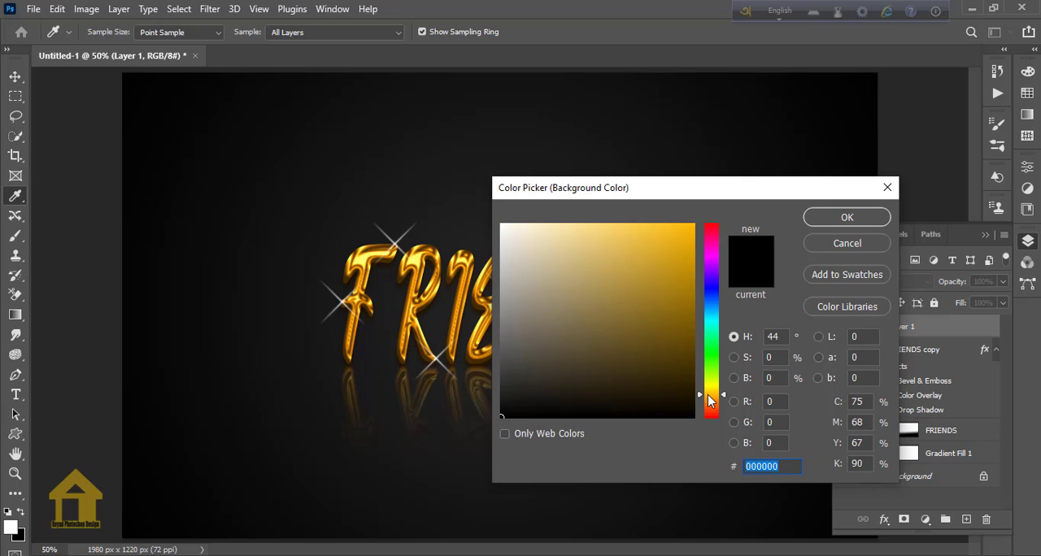
pyautogui.write('ffba00')
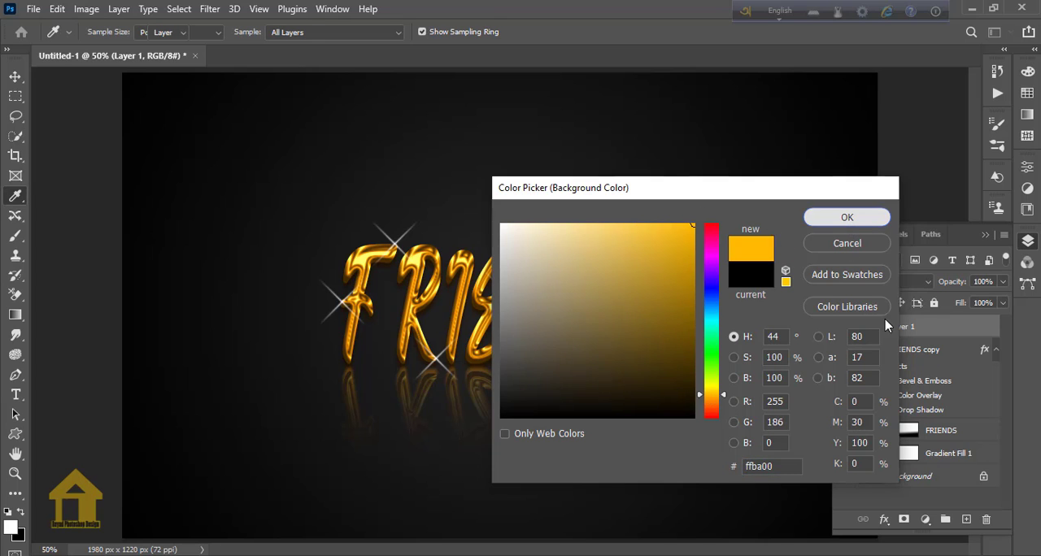
pyautogui.click(847, 218)
pyautogui.press('v')
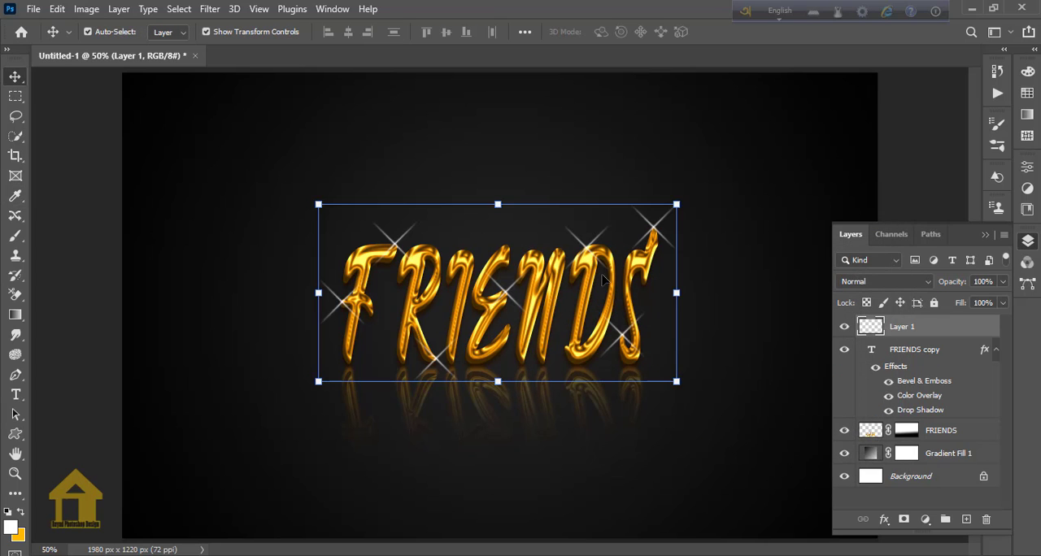
pyautogui.click(738, 491)
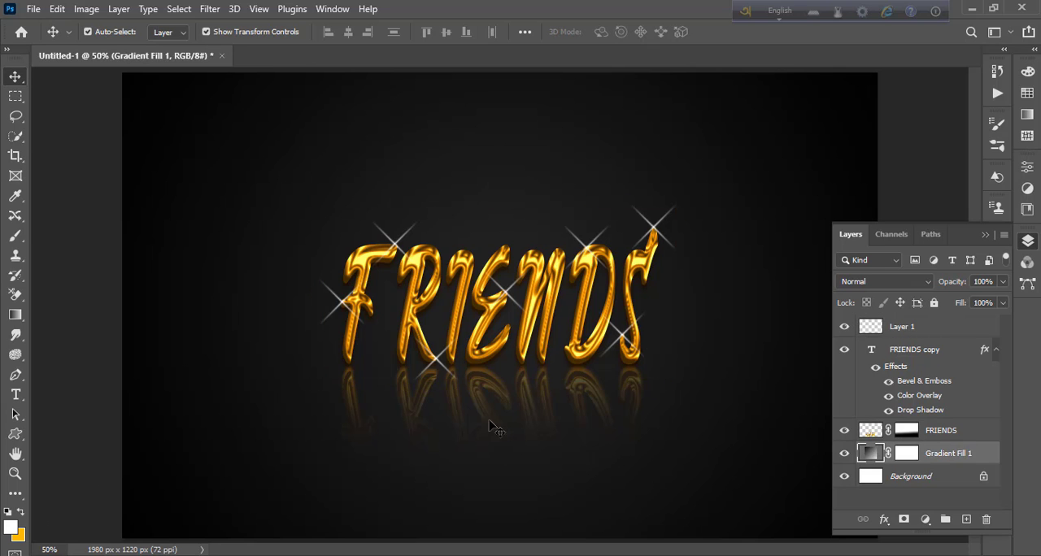